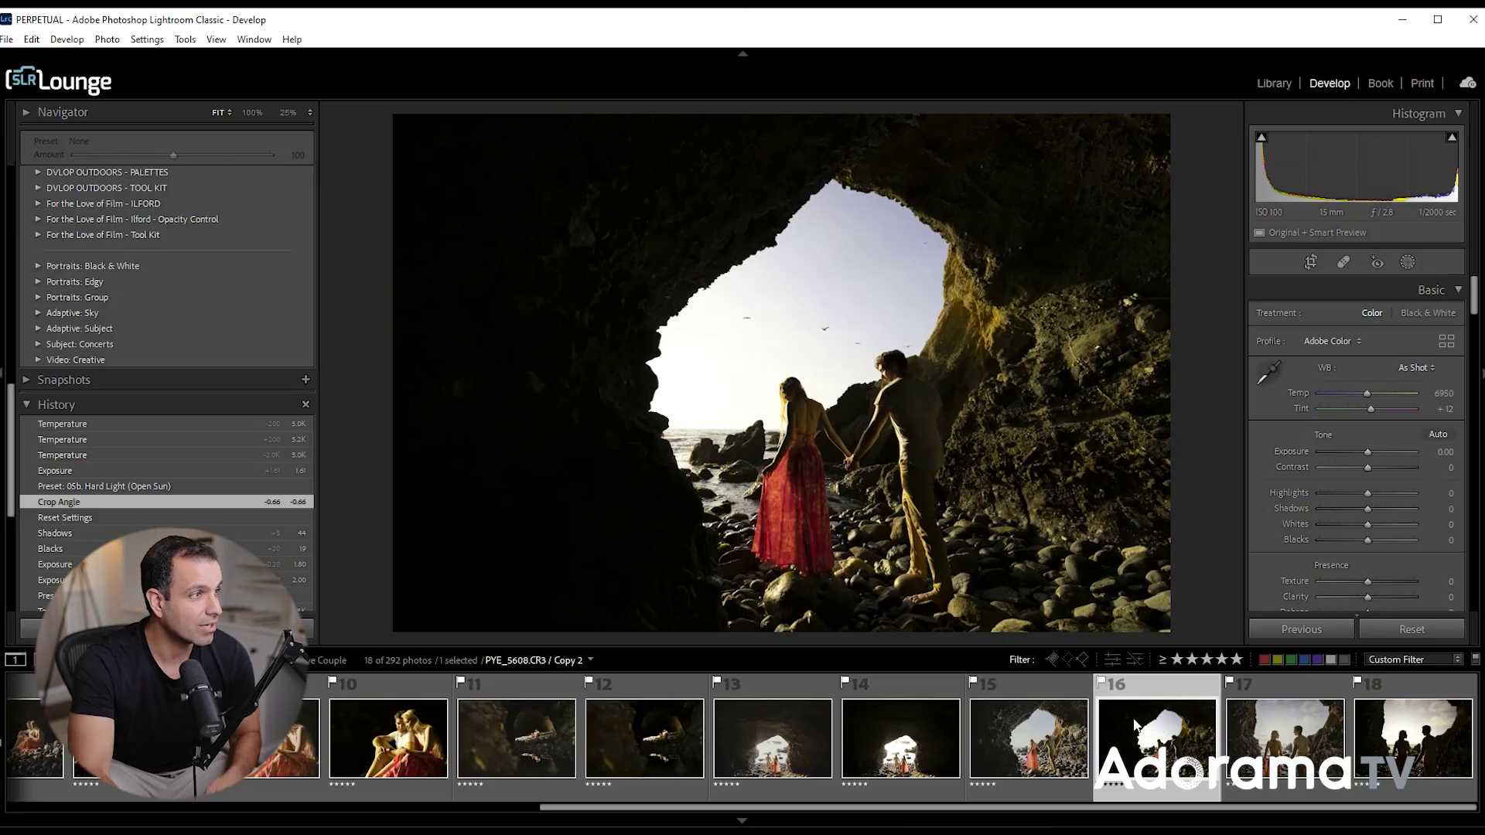
Scroll the Presets panel to bring the VFLO Mood preset group into view.
scroll(266, 291, up, 5)
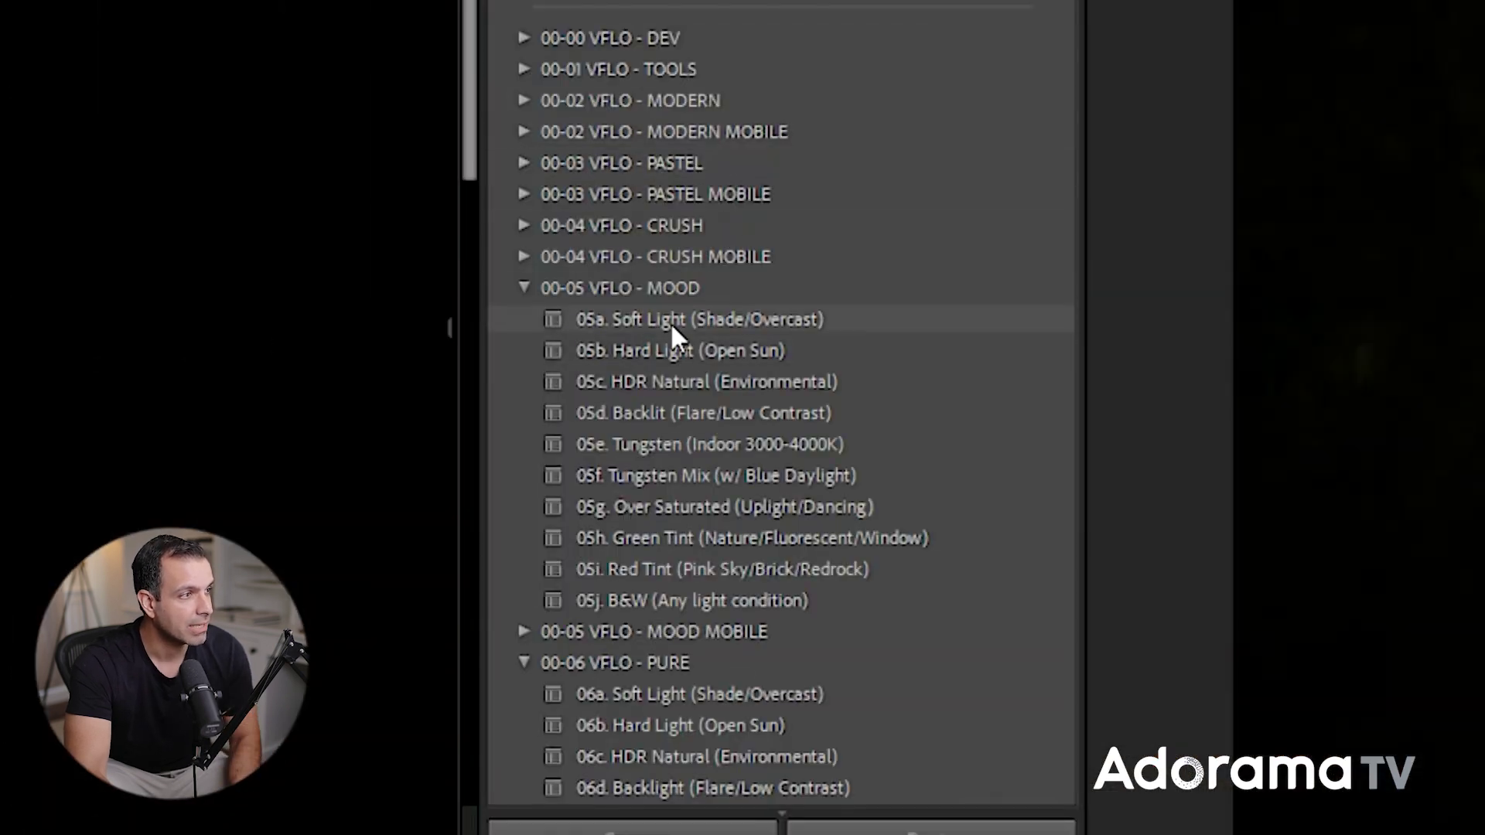
Apply the 05b Hard Light (Open Sun) preset, set Exposure +1.86 and Temp 4893, then send to Photoshop.
click(667, 347)
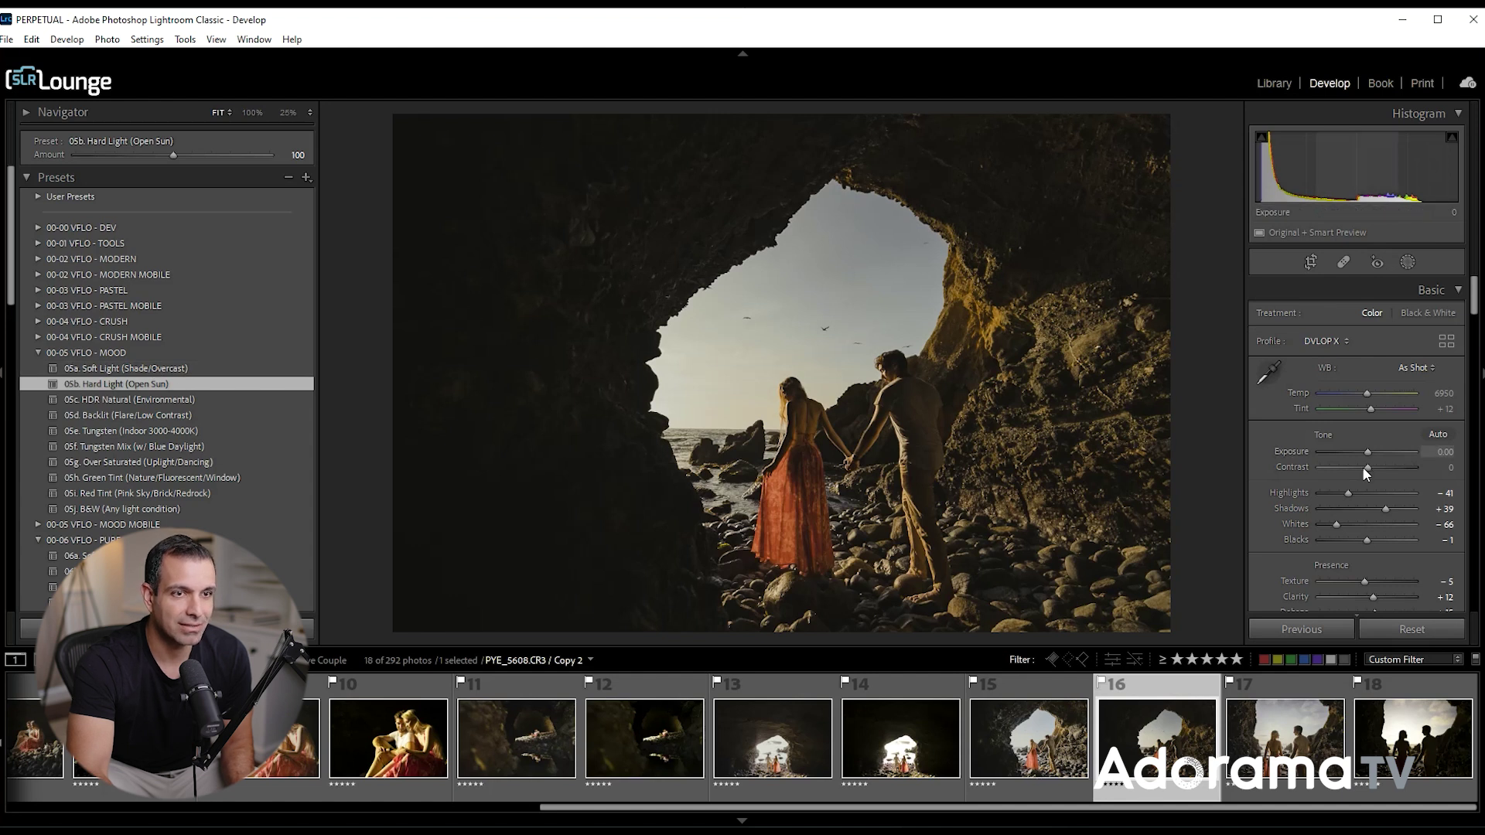
drag(1364, 451, 1381, 451)
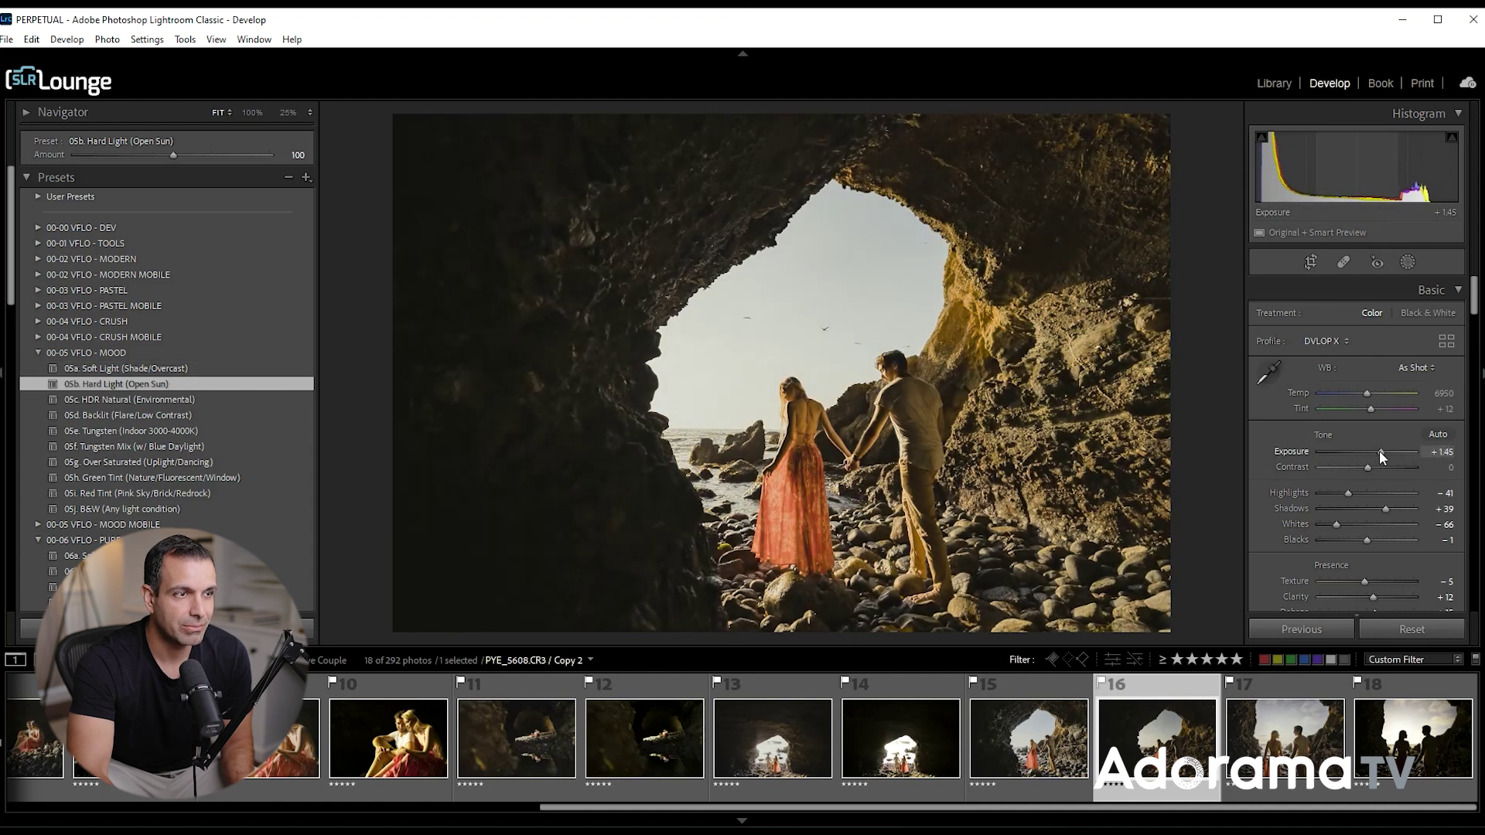
drag(1358, 394, 1347, 392)
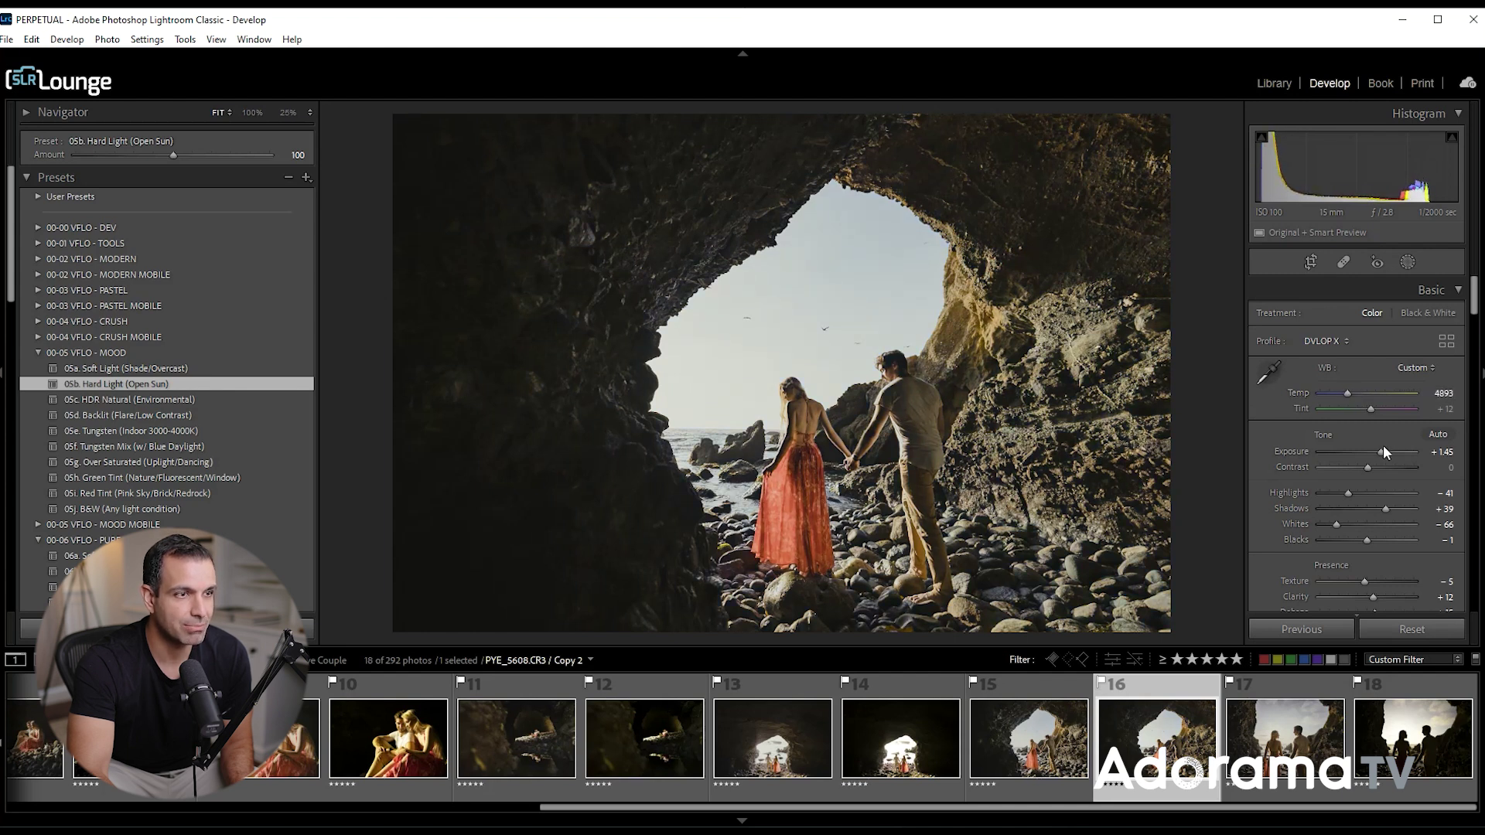
drag(1381, 452, 1388, 454)
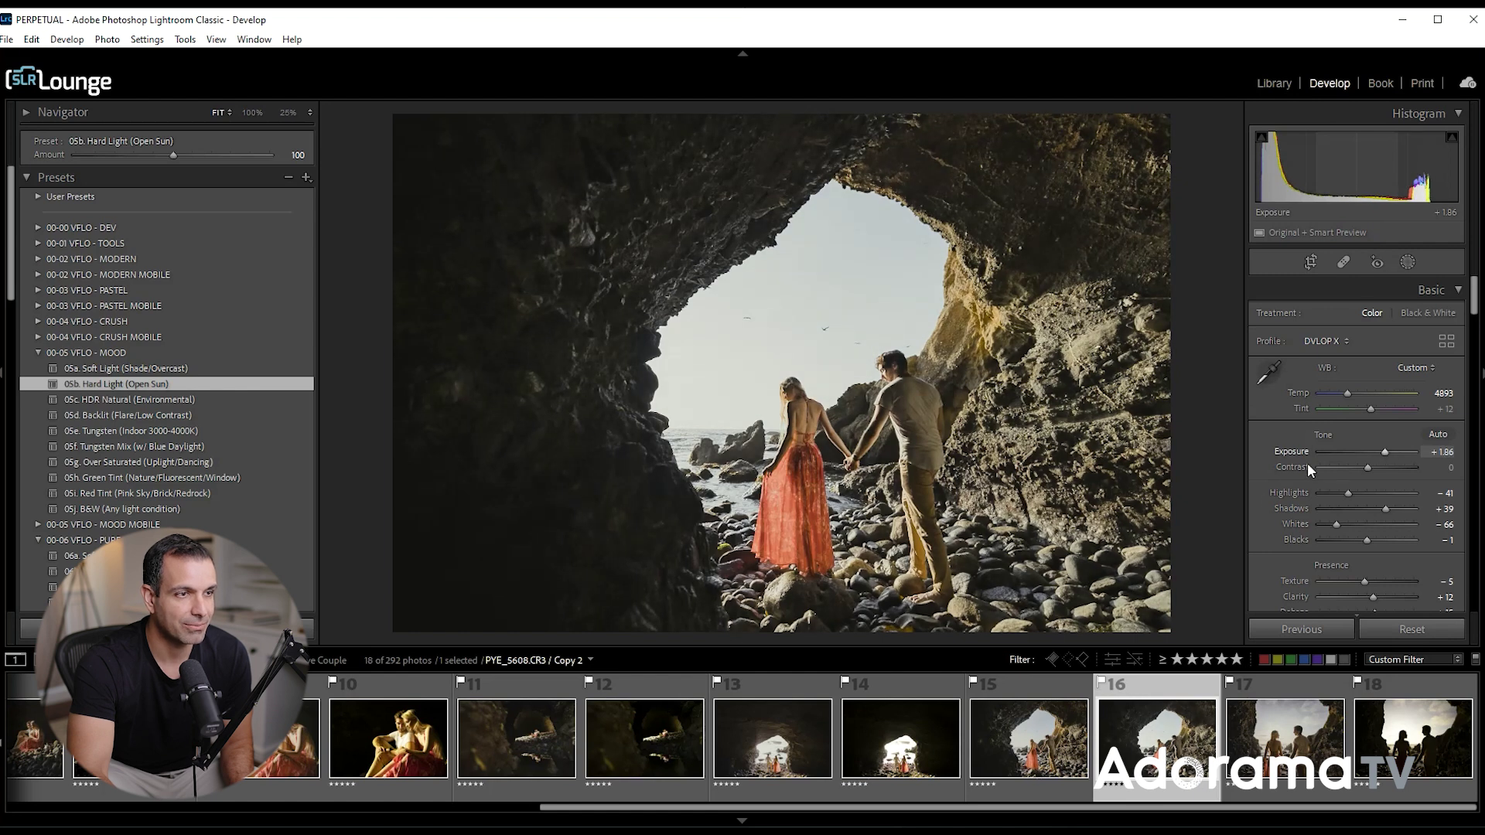
right_click(1143, 746)
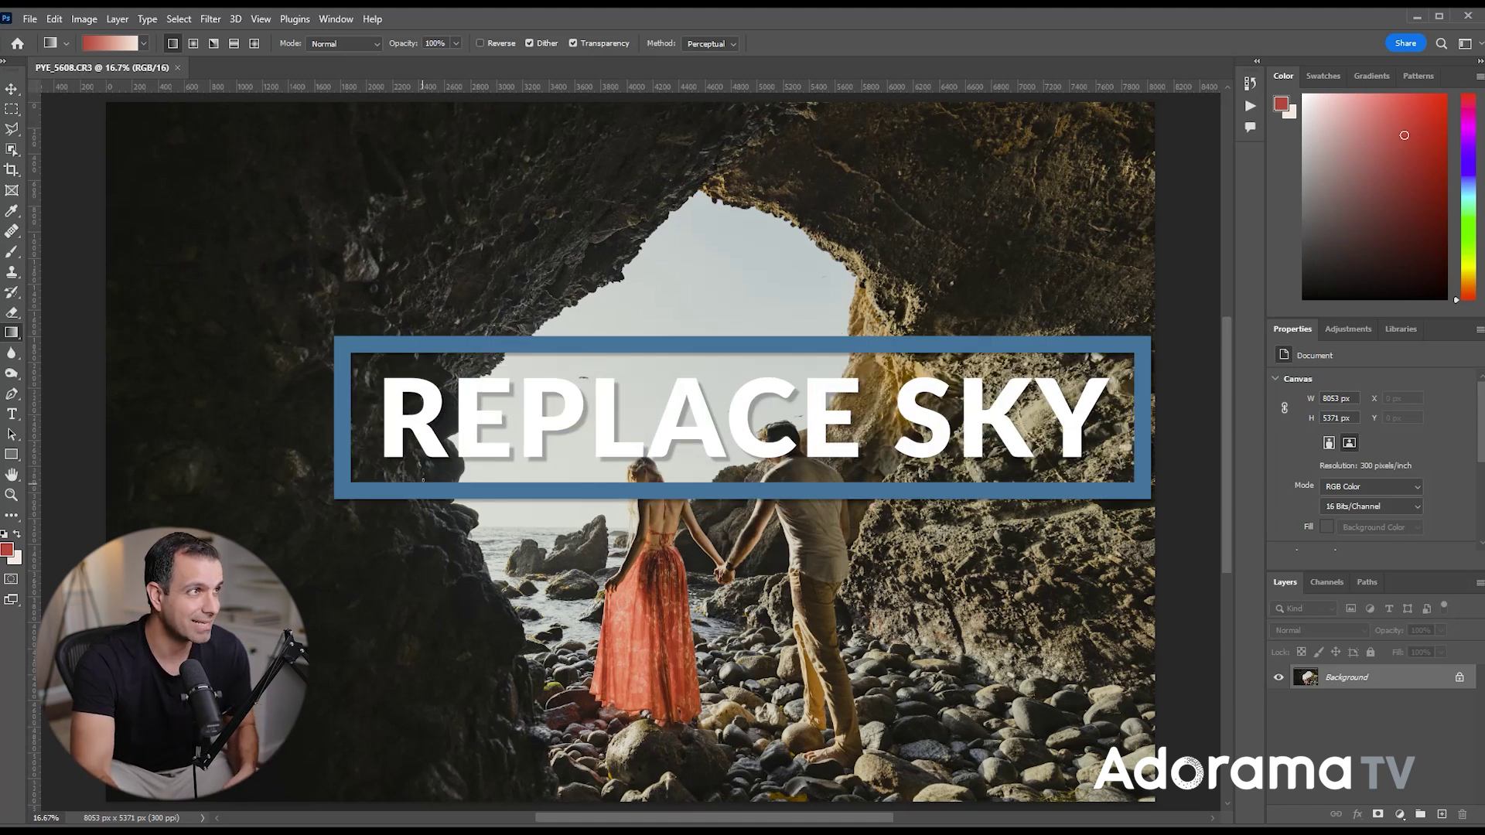
Start Edit > Sky Replacement on the cave photo, previewing a golden sunset, and open the sky list.
click(54, 20)
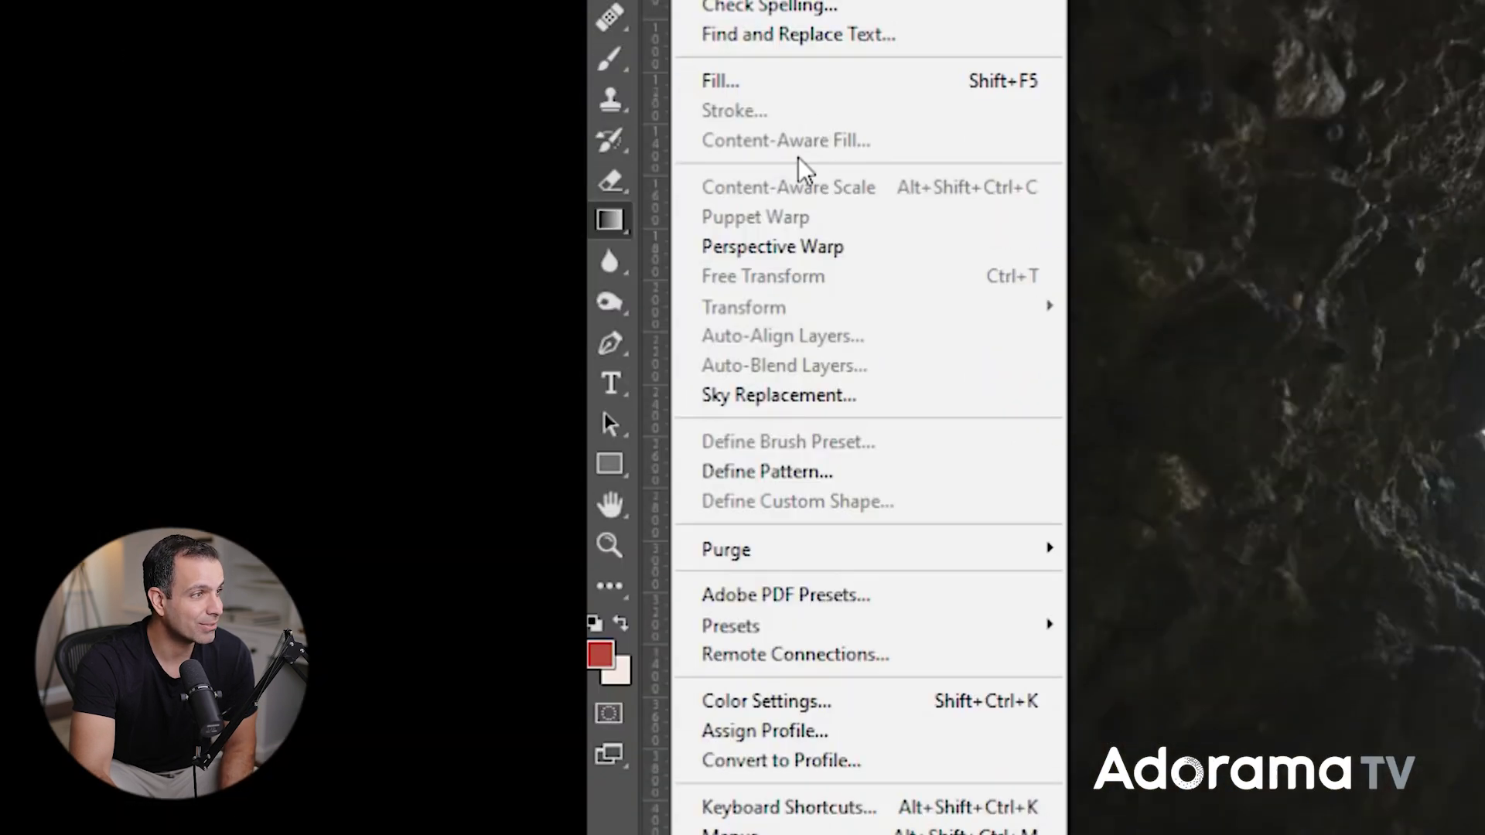
click(786, 393)
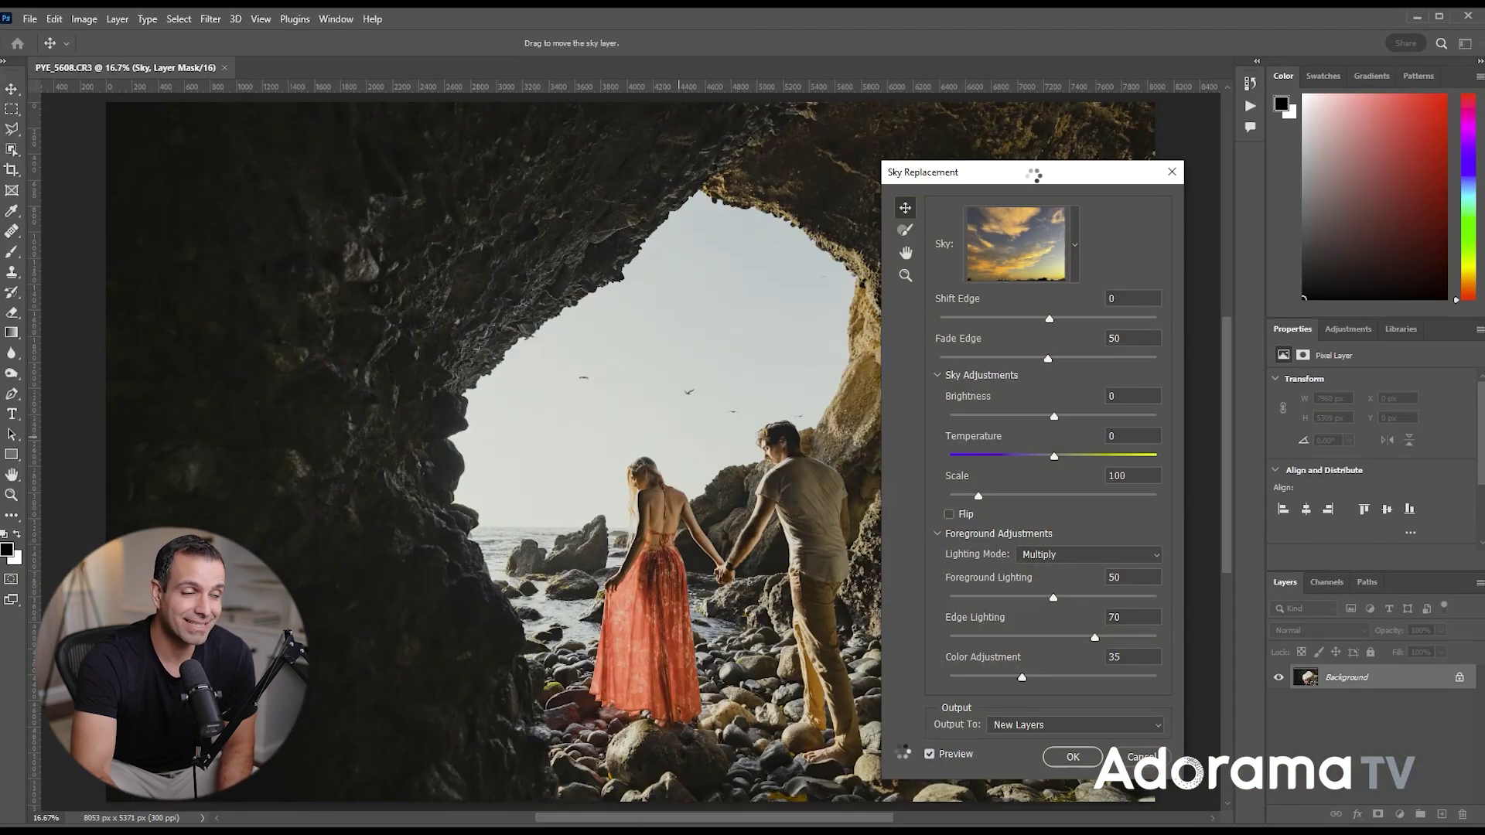
click(1075, 229)
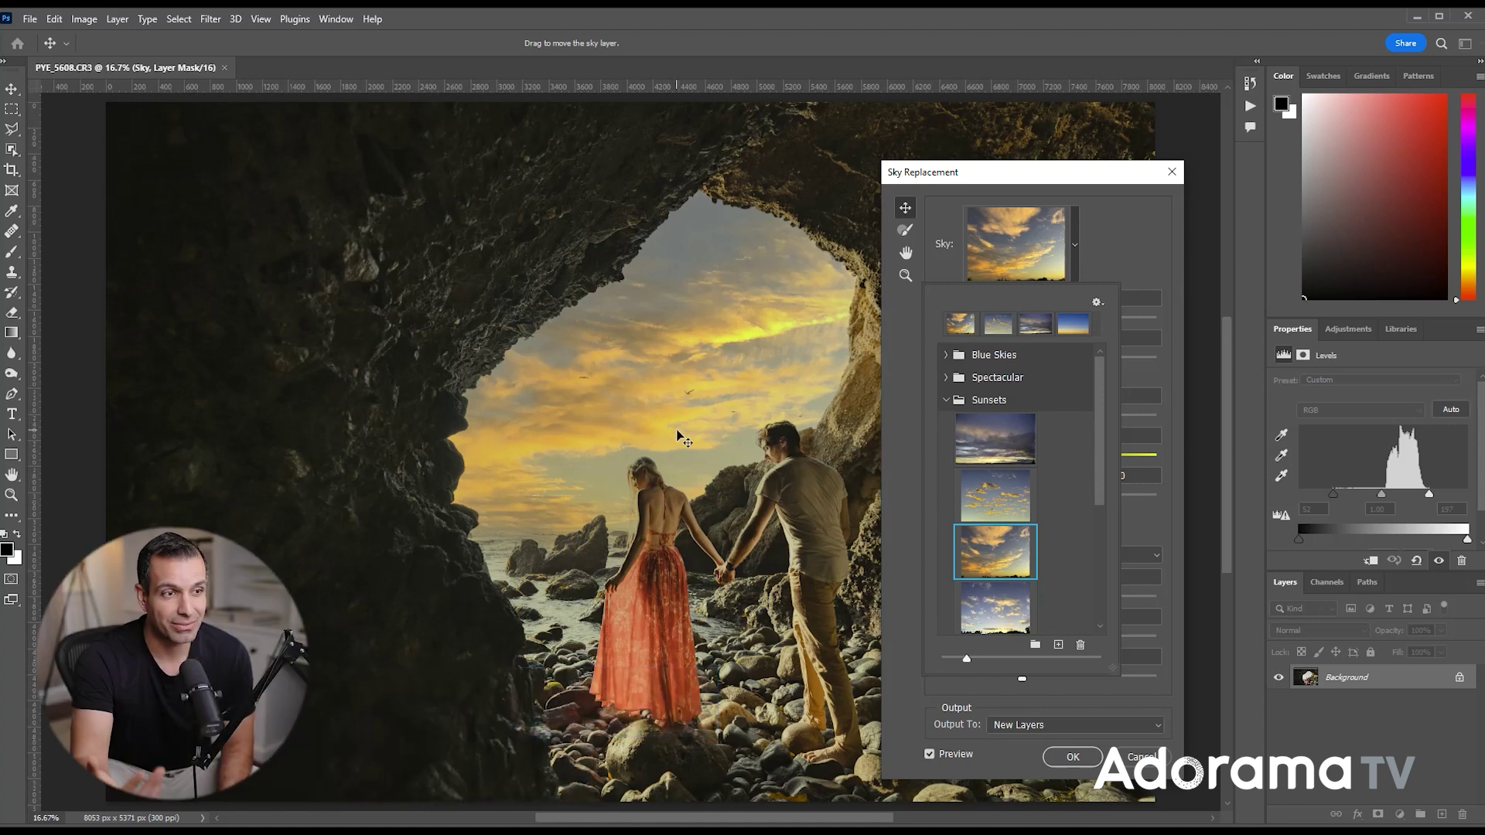
click(968, 357)
click(959, 360)
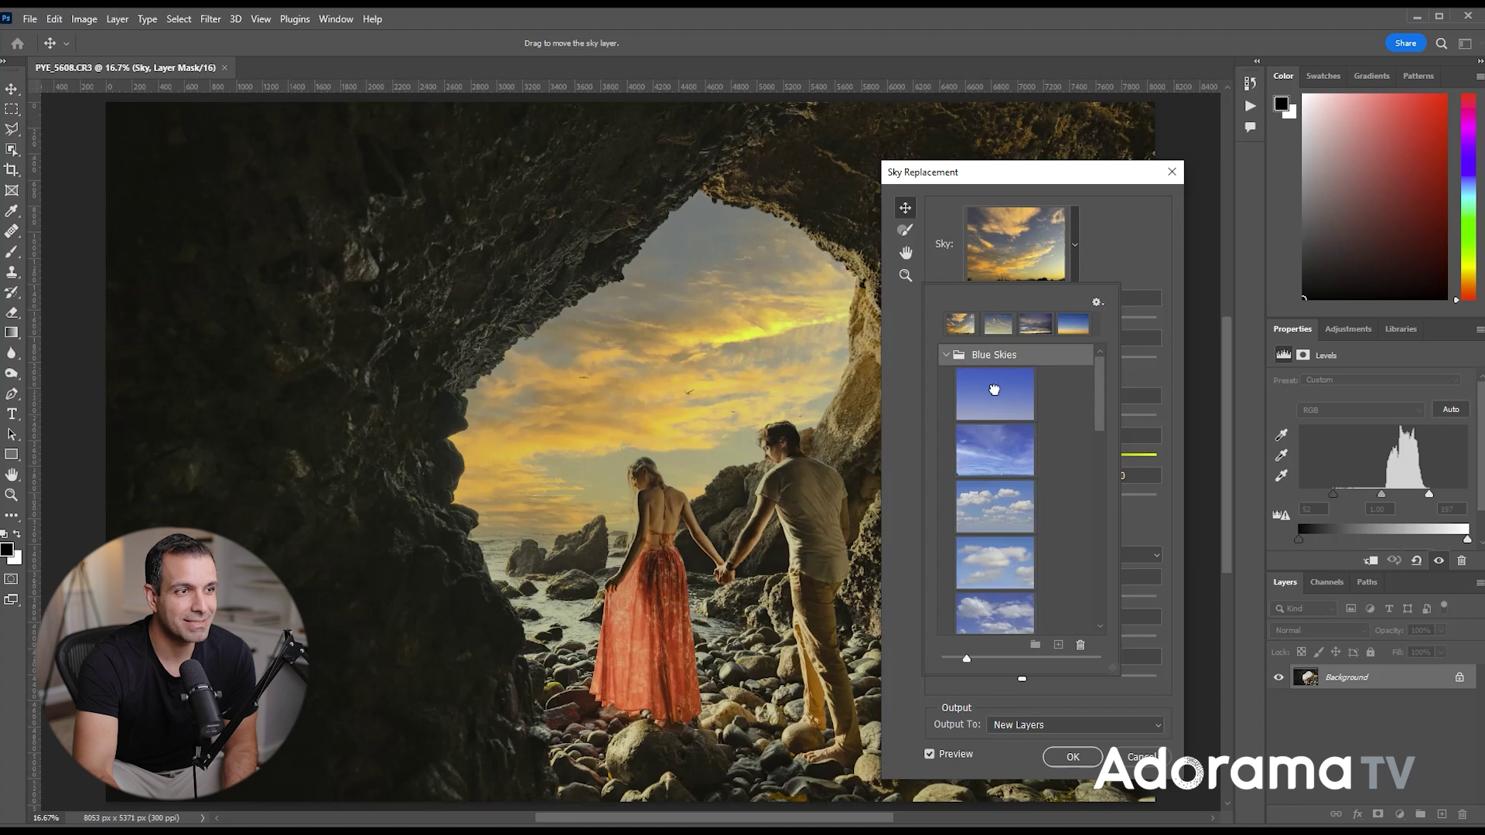
click(1003, 418)
click(1006, 449)
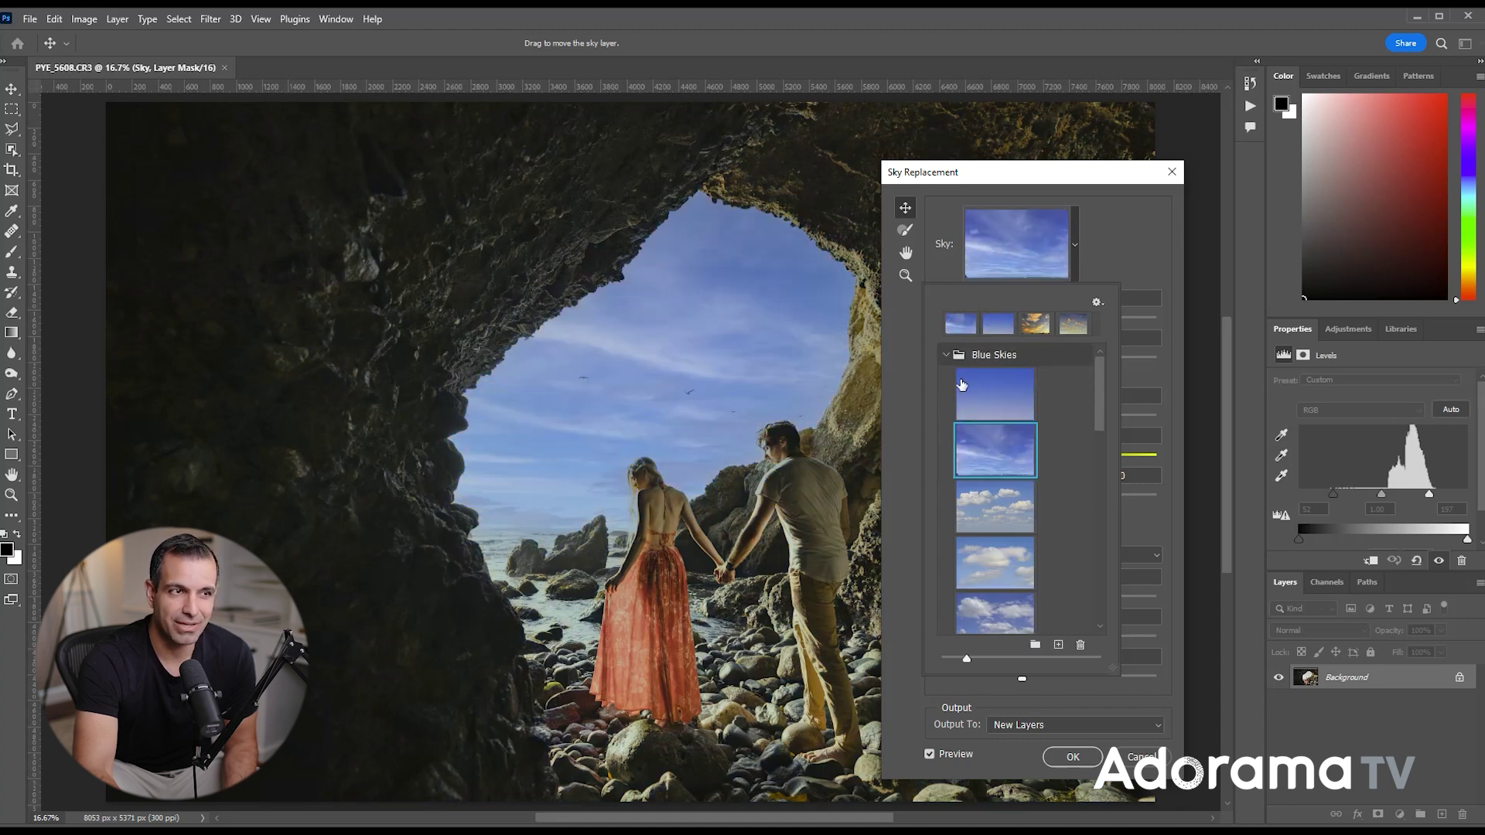
click(944, 356)
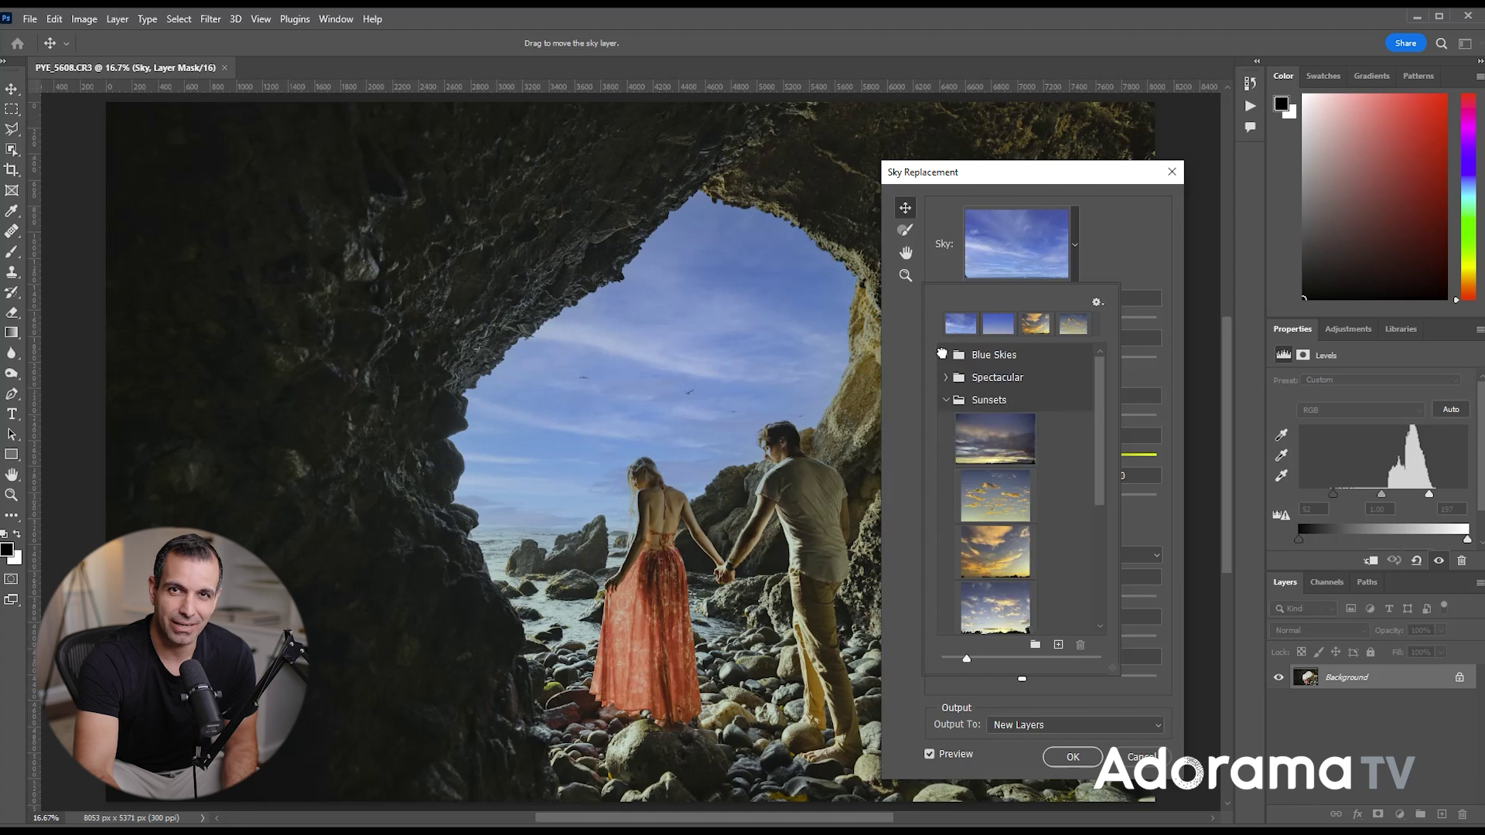
click(988, 441)
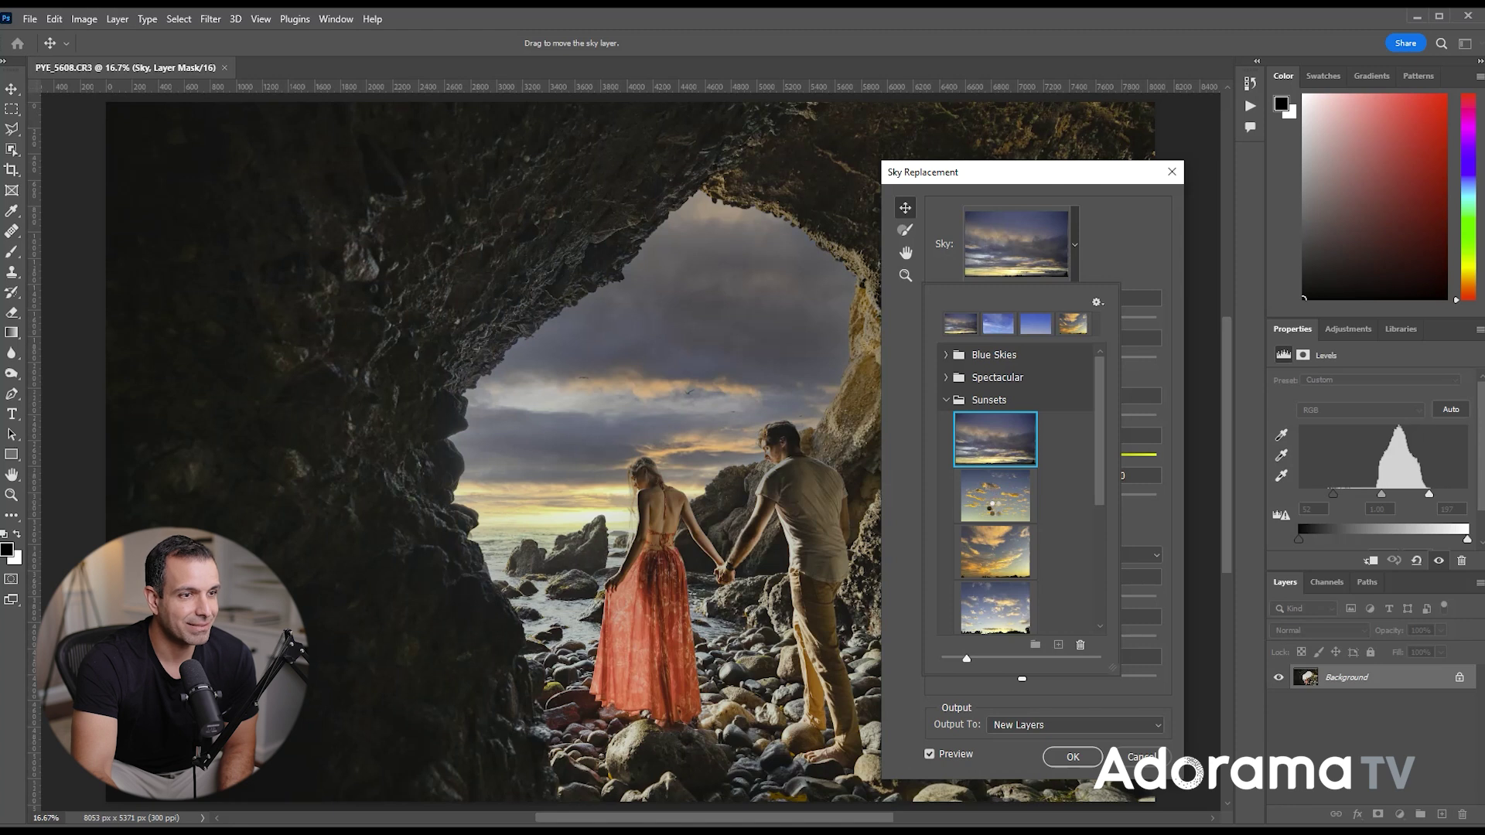
click(996, 495)
click(994, 555)
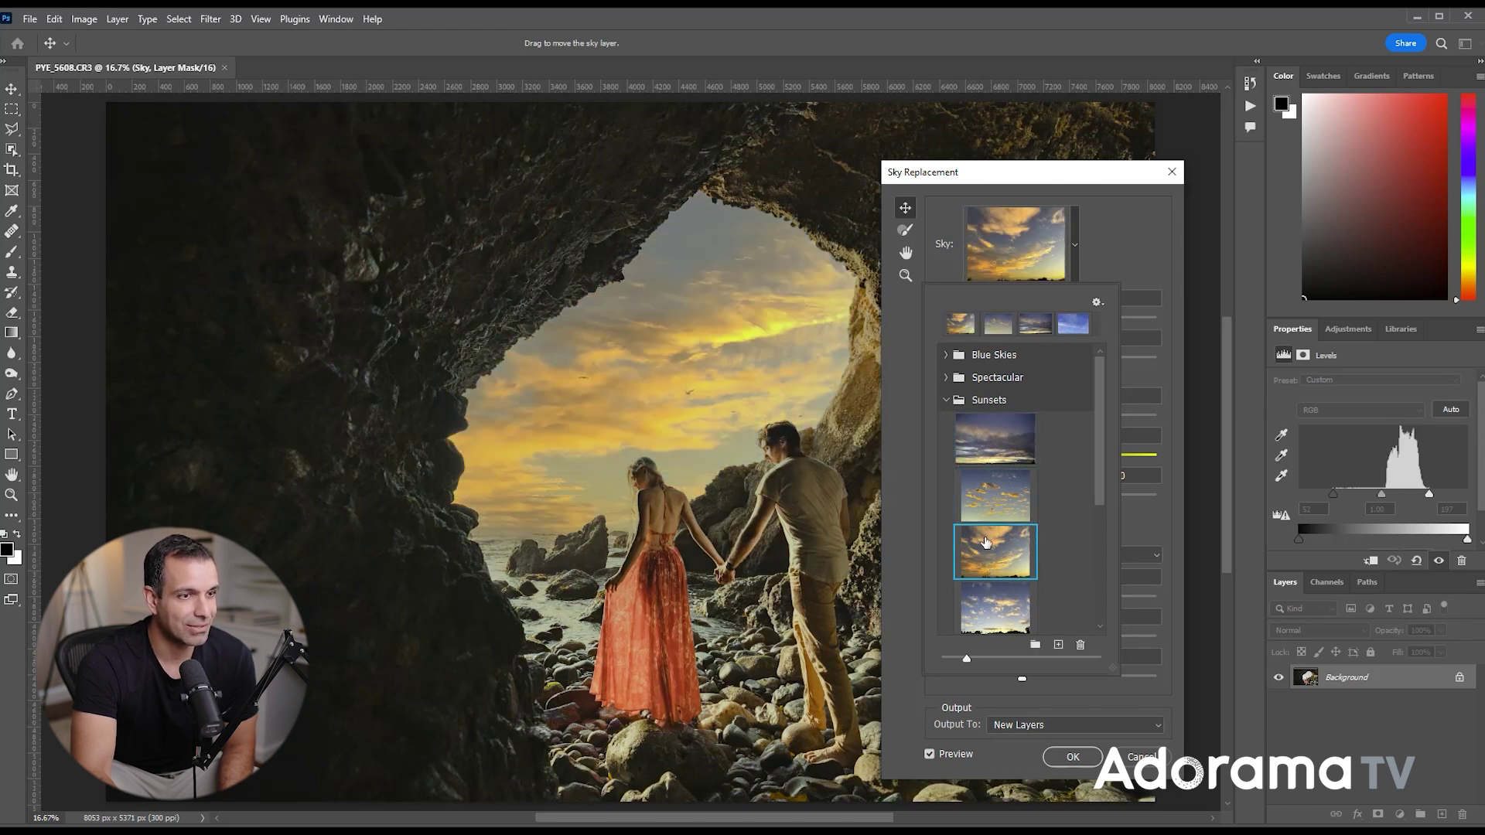
click(1121, 235)
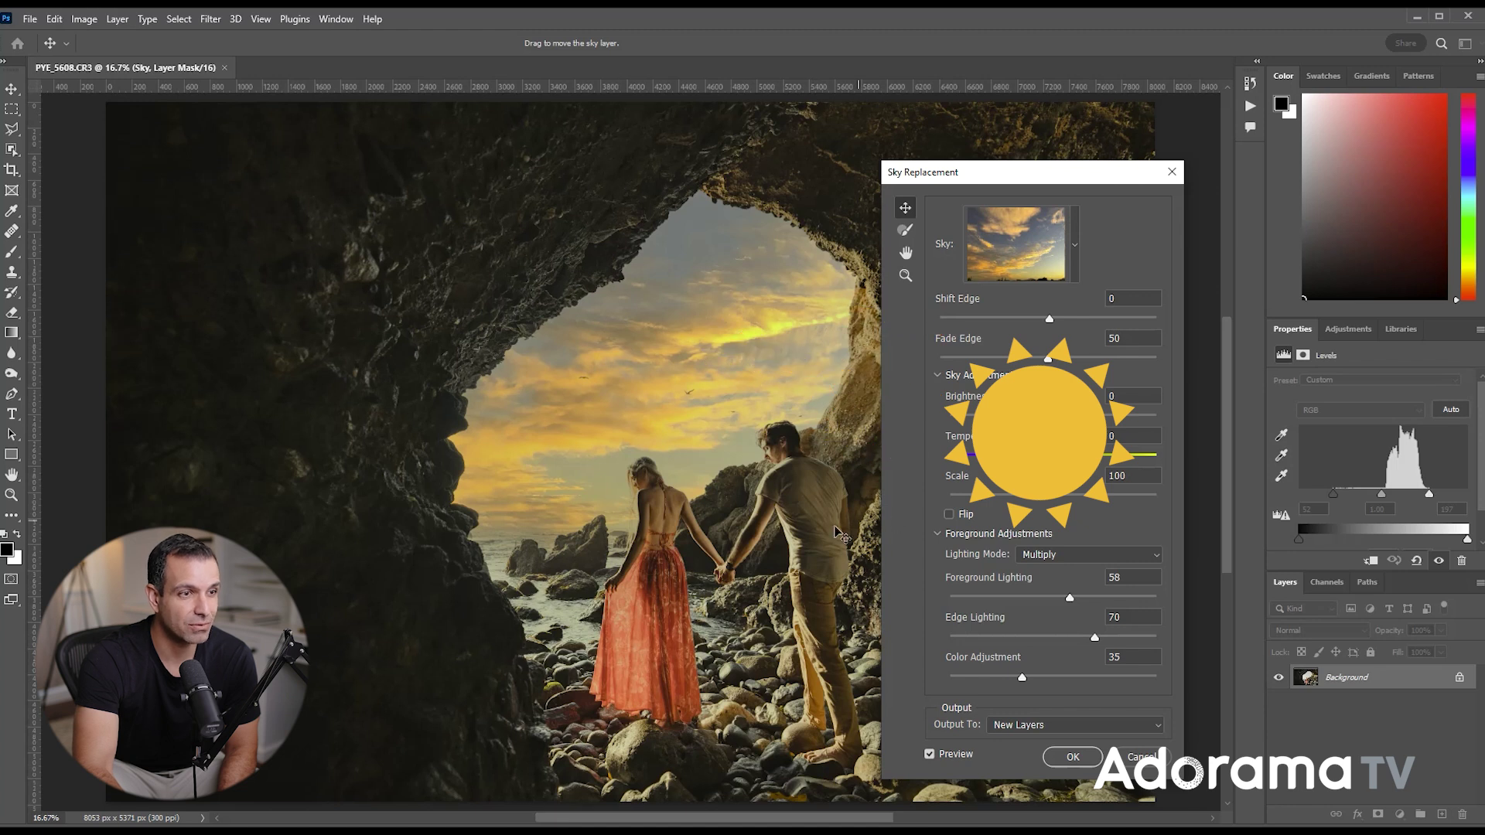
Flip the sunset sky horizontally and drag it right and up within the cave opening.
click(950, 515)
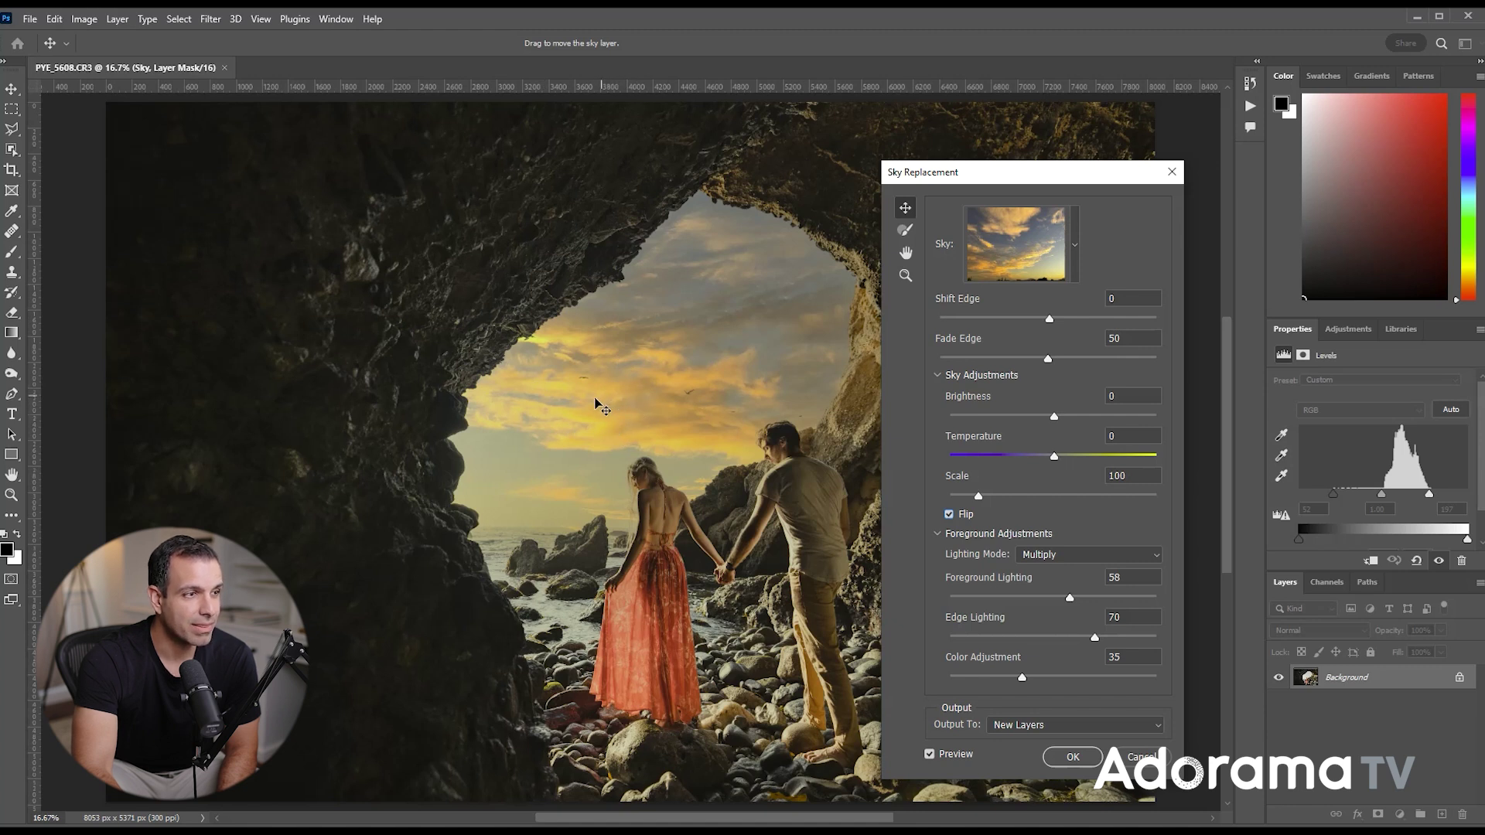
mouse_move(600, 406)
mouse_down()
mouse_move(630, 420)
mouse_move(801, 393)
mouse_move(610, 423)
mouse_move(587, 419)
mouse_move(593, 404)
mouse_up()
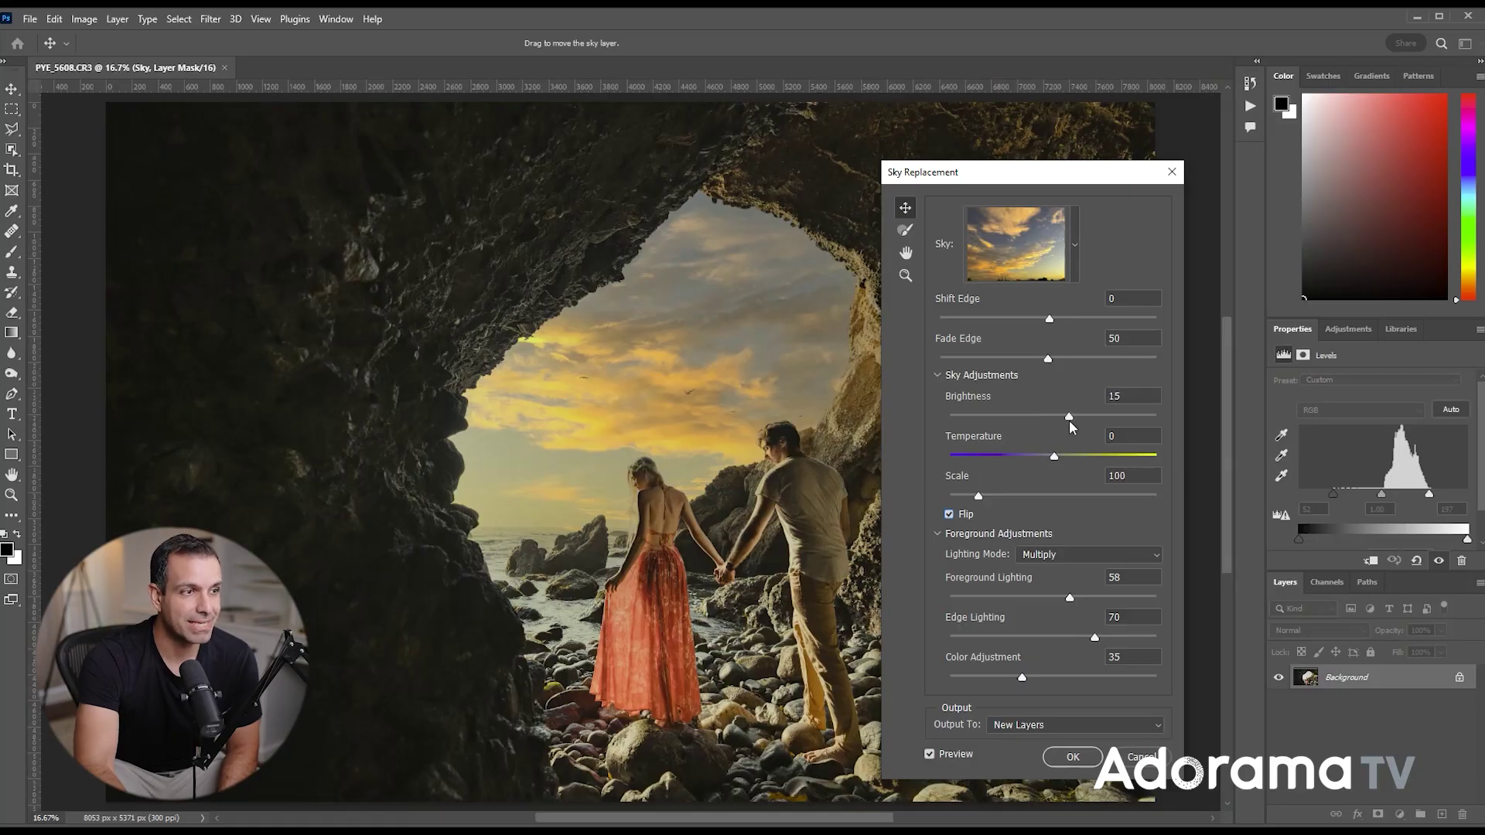
Set the replacement sky's Brightness to 38 and Temperature to -39.
drag(1070, 423, 1087, 424)
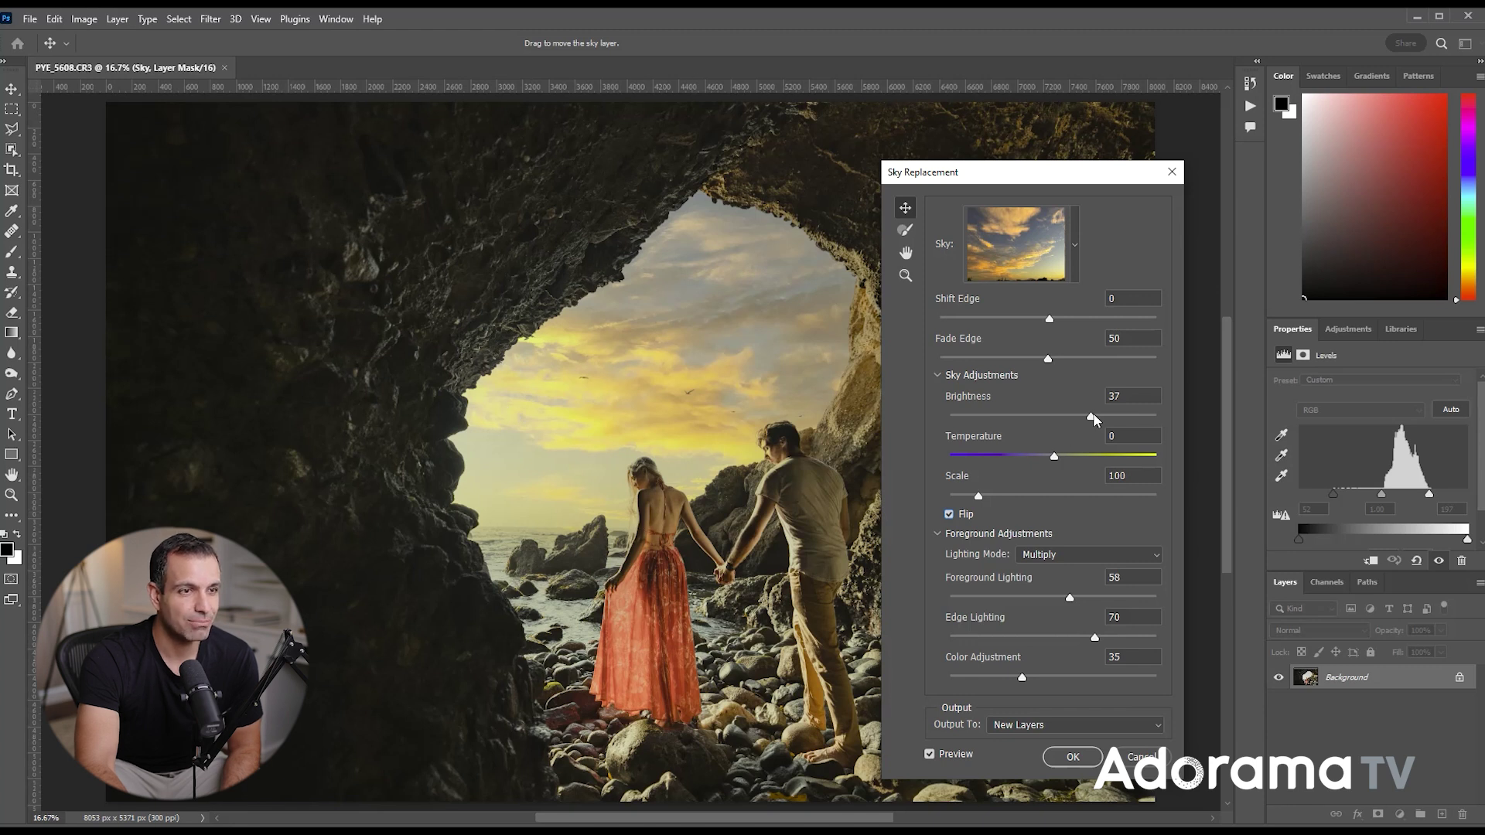
drag(1095, 419, 1092, 418)
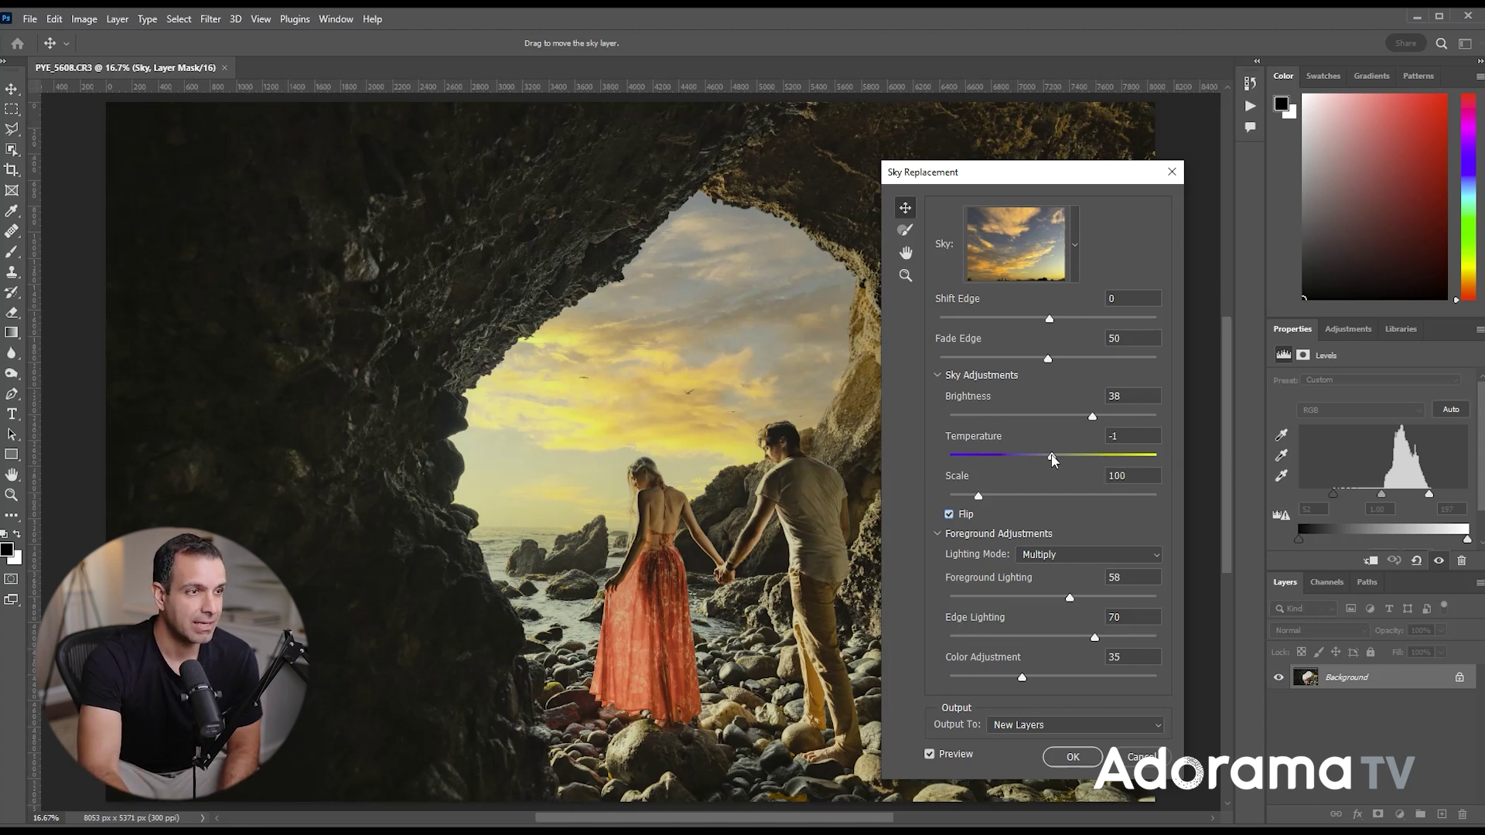
mouse_move(1053, 460)
mouse_down()
mouse_move(993, 464)
mouse_move(1048, 468)
mouse_up()
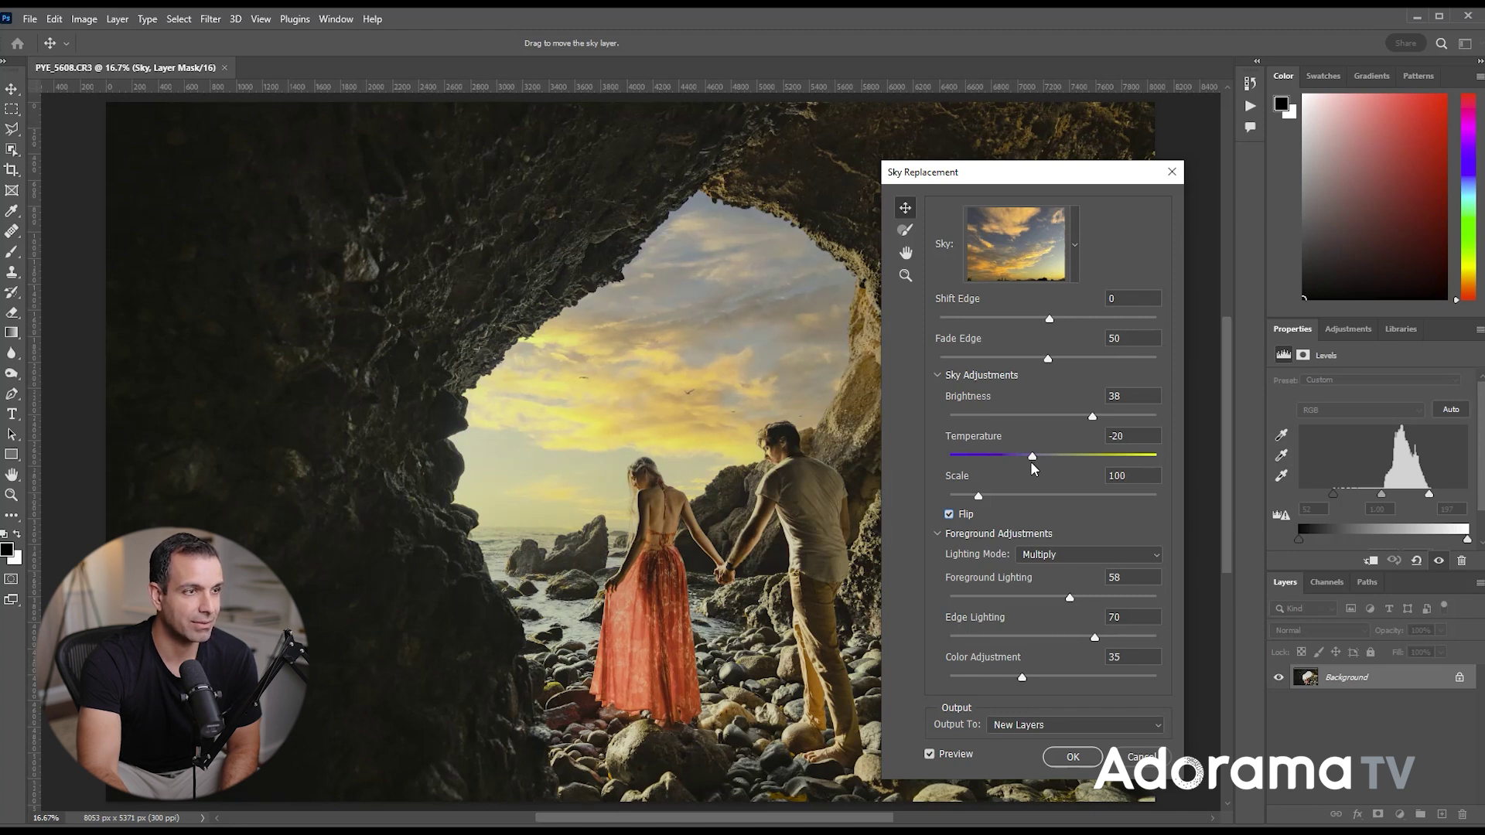
drag(1033, 467, 1012, 465)
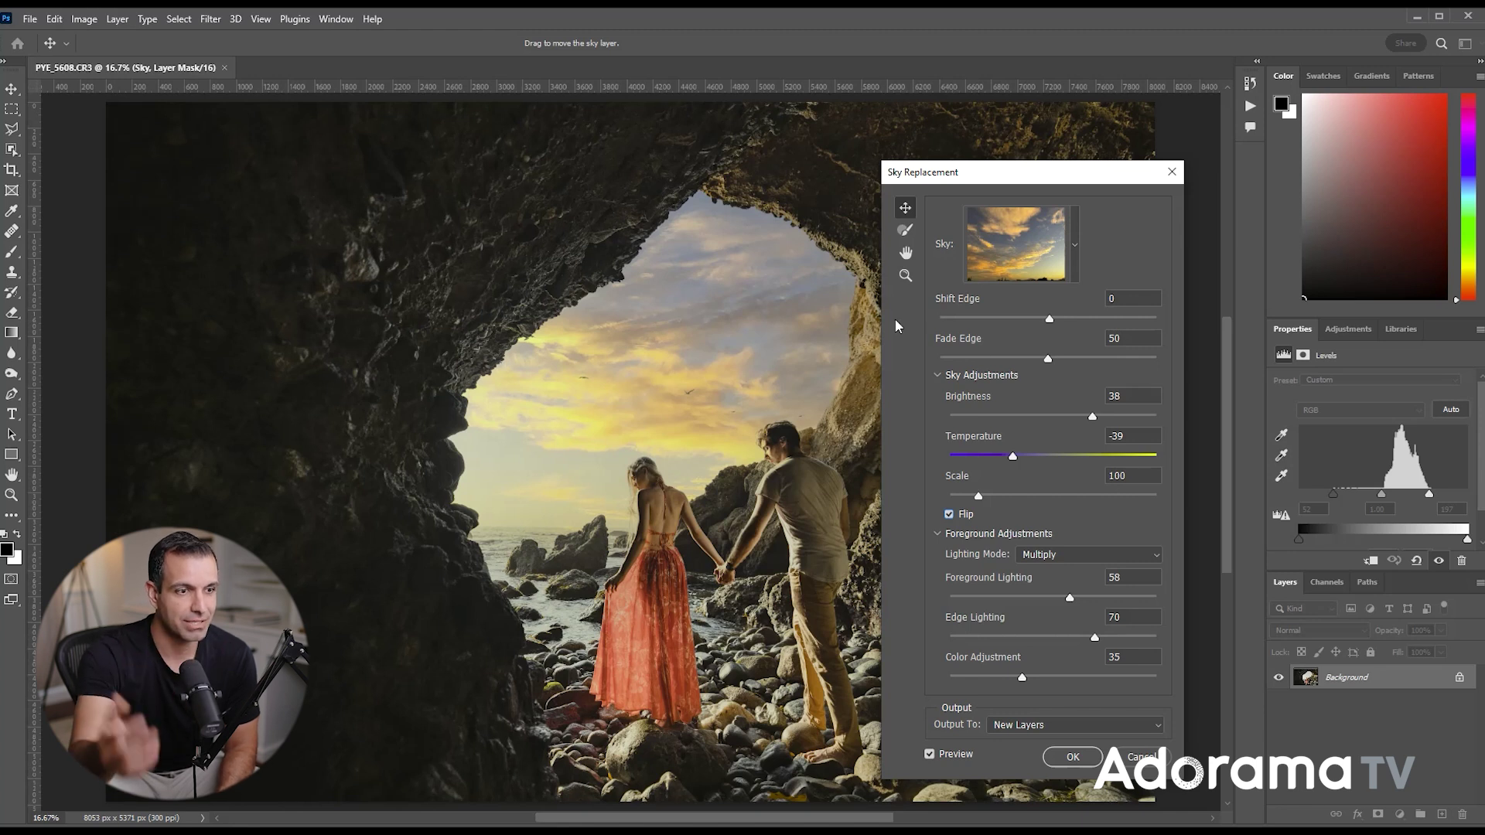
Apply the sky replacement, collapse and select the Sky Replacement Group, and toggle its visibility to compare.
click(1071, 758)
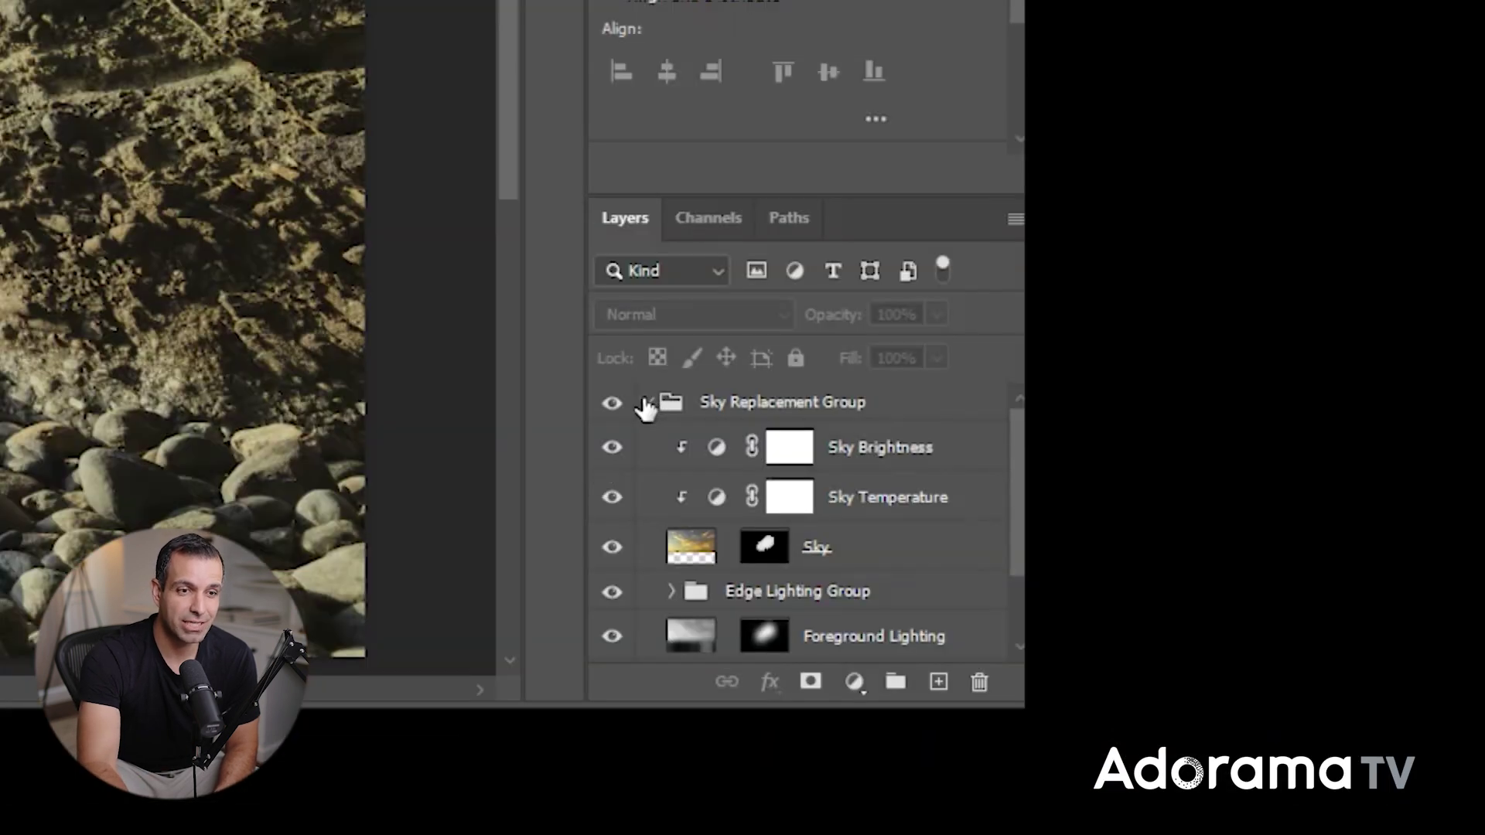
click(1296, 674)
click(746, 401)
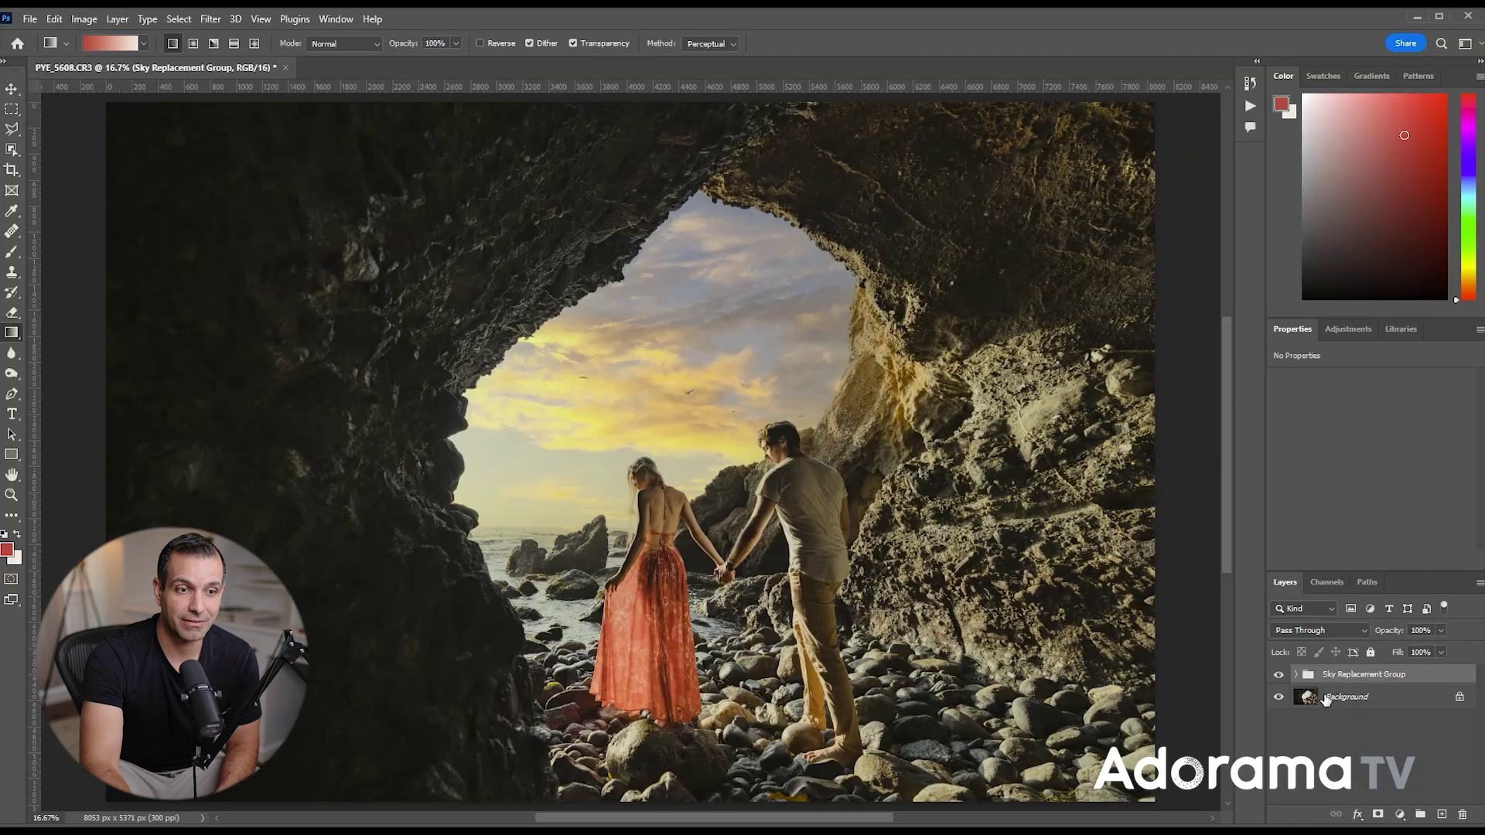
click(1277, 675)
click(1278, 675)
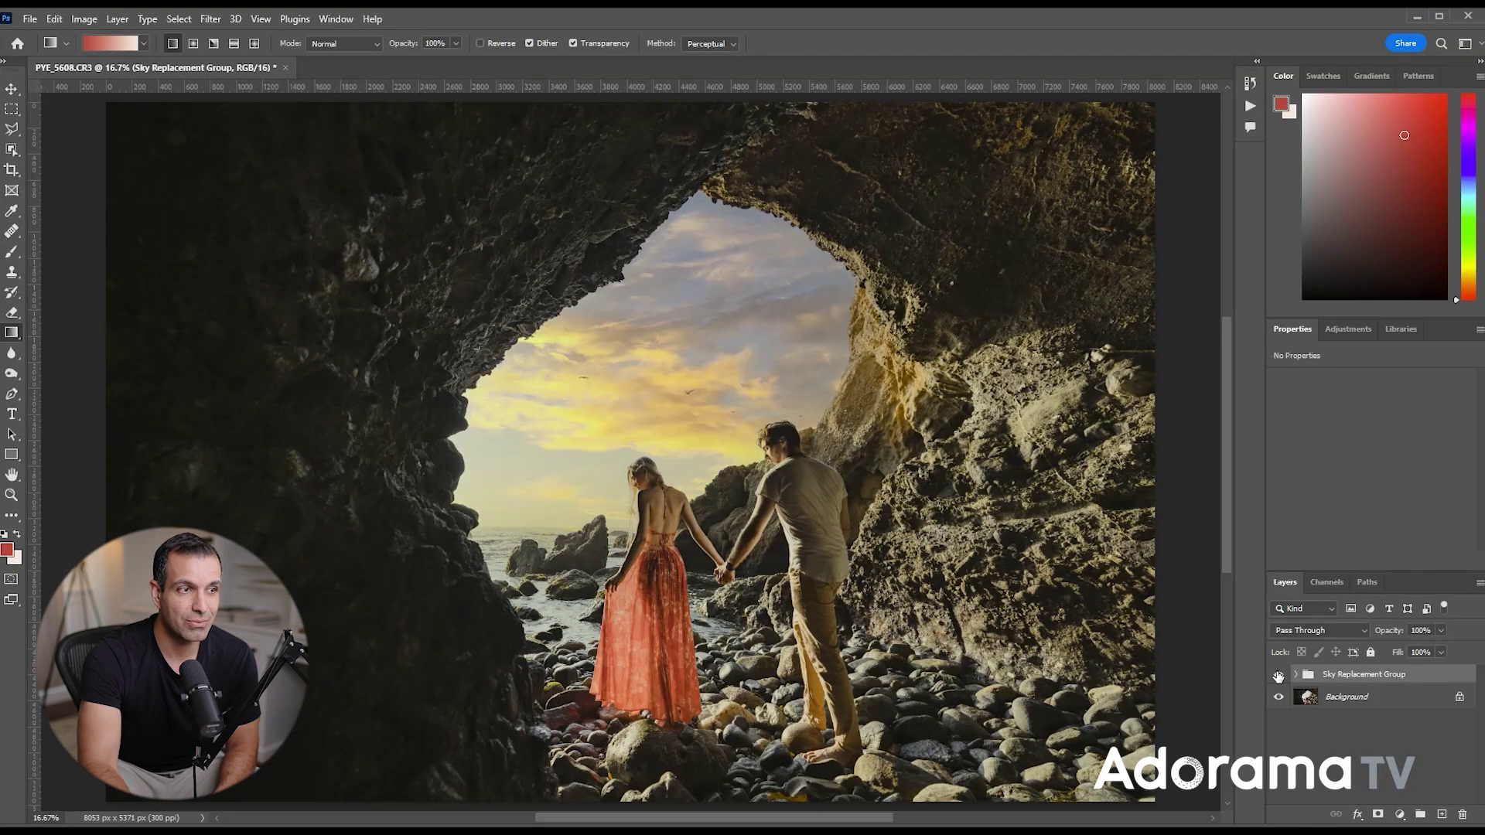
click(1277, 675)
click(1277, 675)
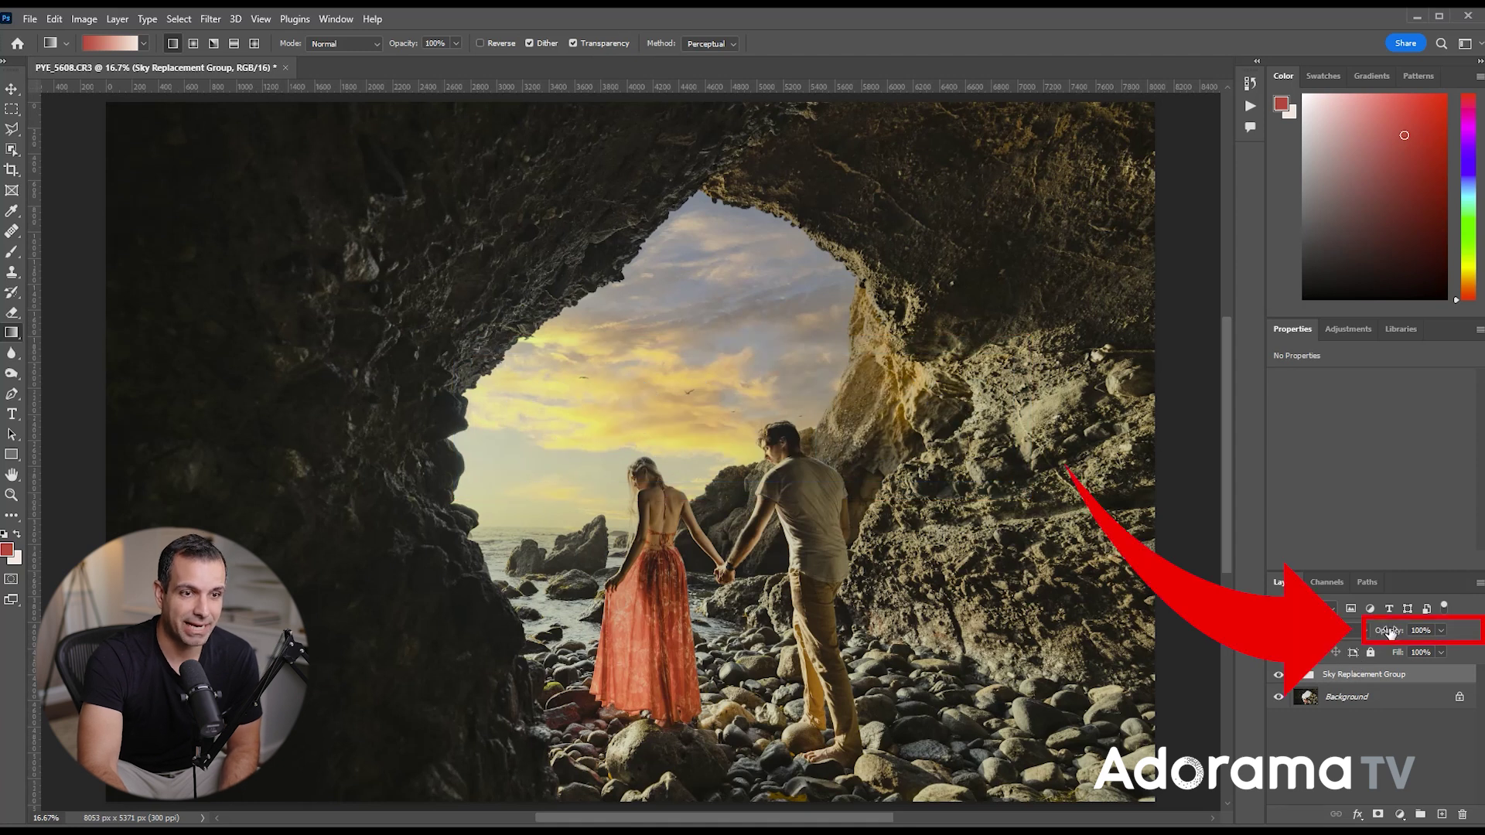
Lower the Sky Replacement Group's opacity to 65% and give it a white layer mask.
drag(1392, 633, 1427, 632)
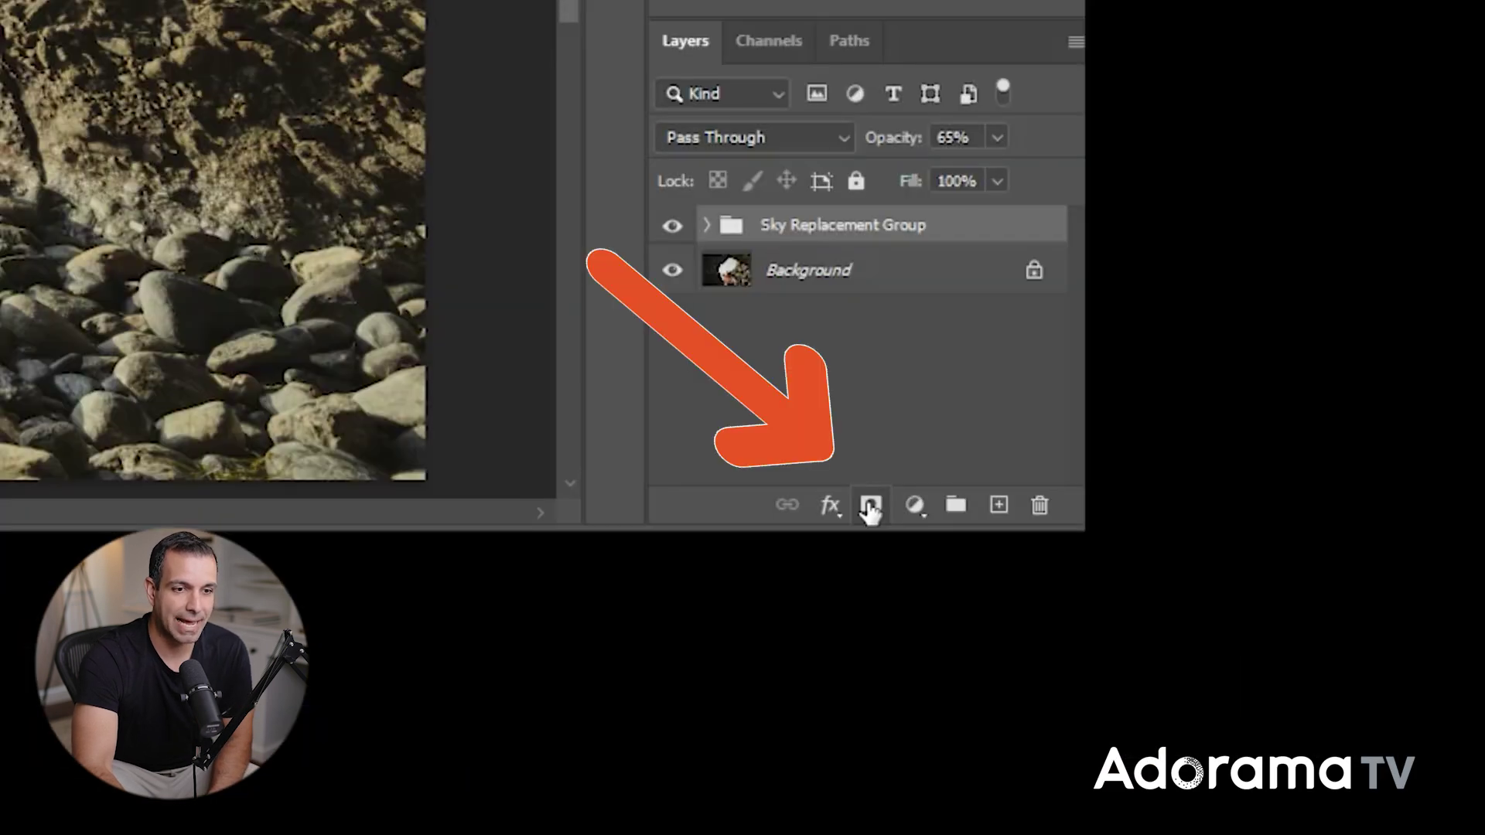
click(869, 507)
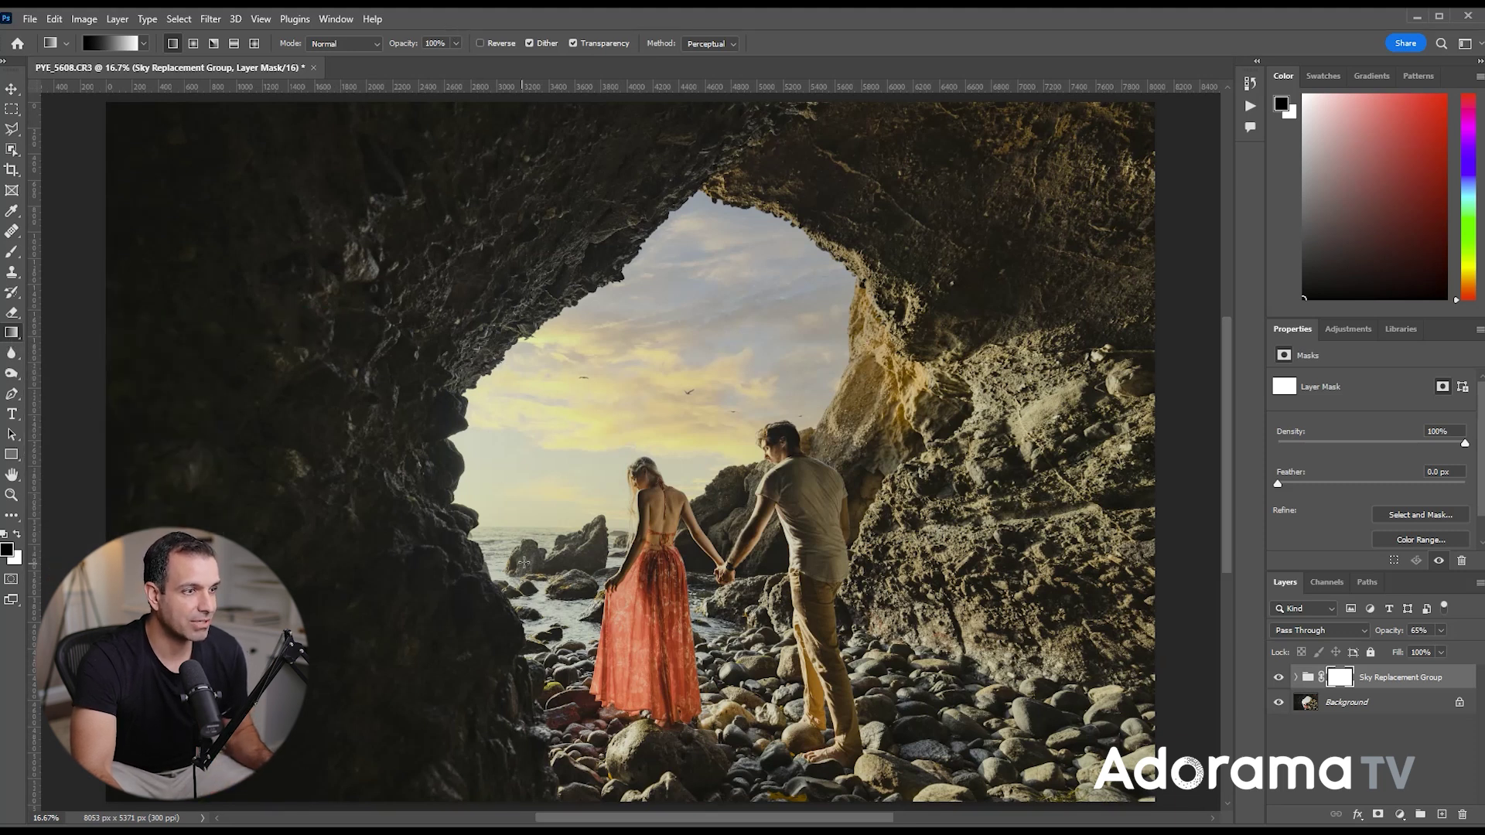
Draw a black-to-white gradient on the sky group's mask so the sky fades toward the bottom.
drag(529, 529, 531, 535)
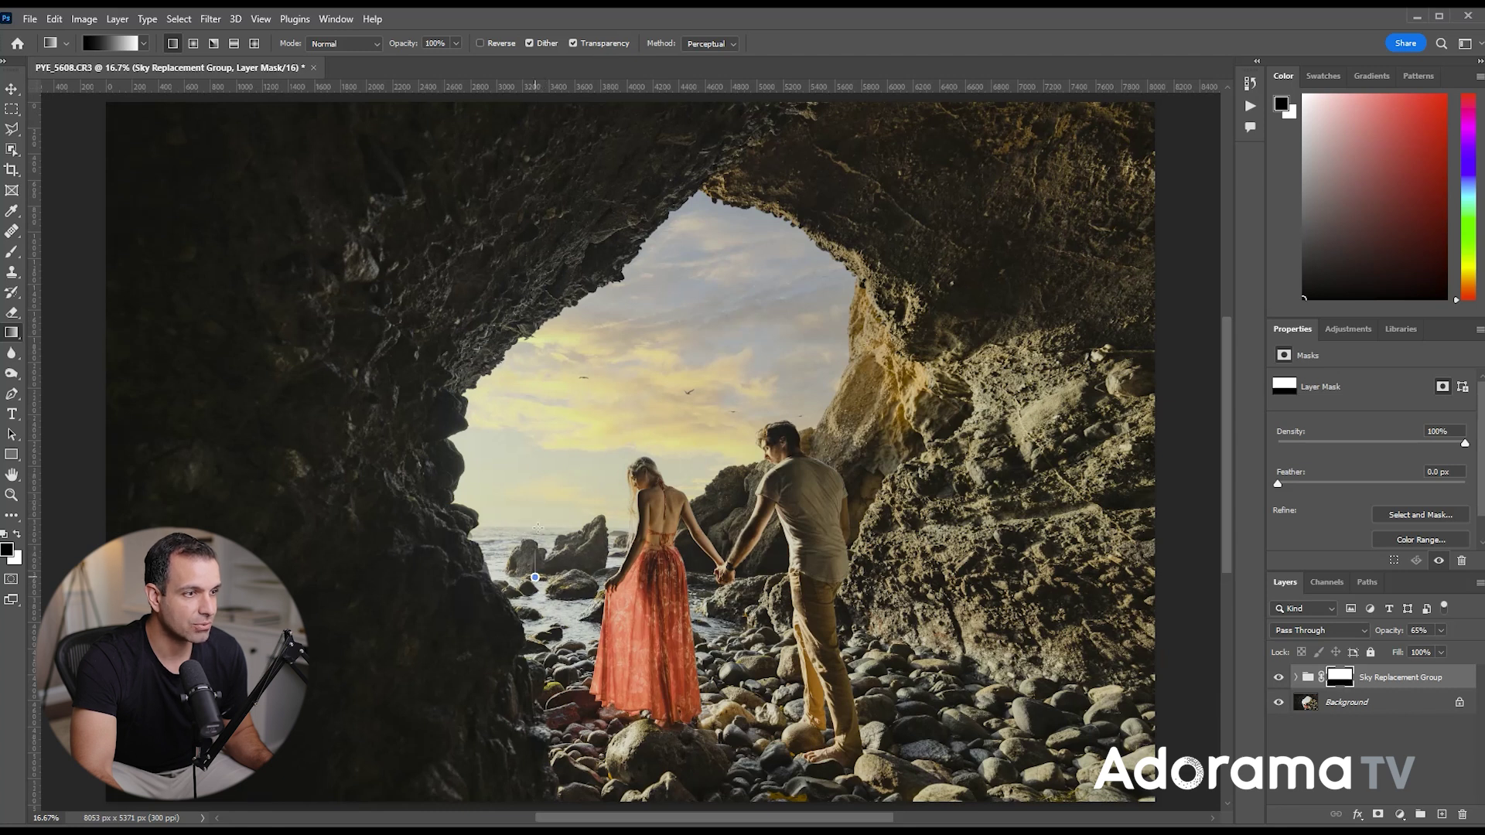
drag(539, 496, 540, 508)
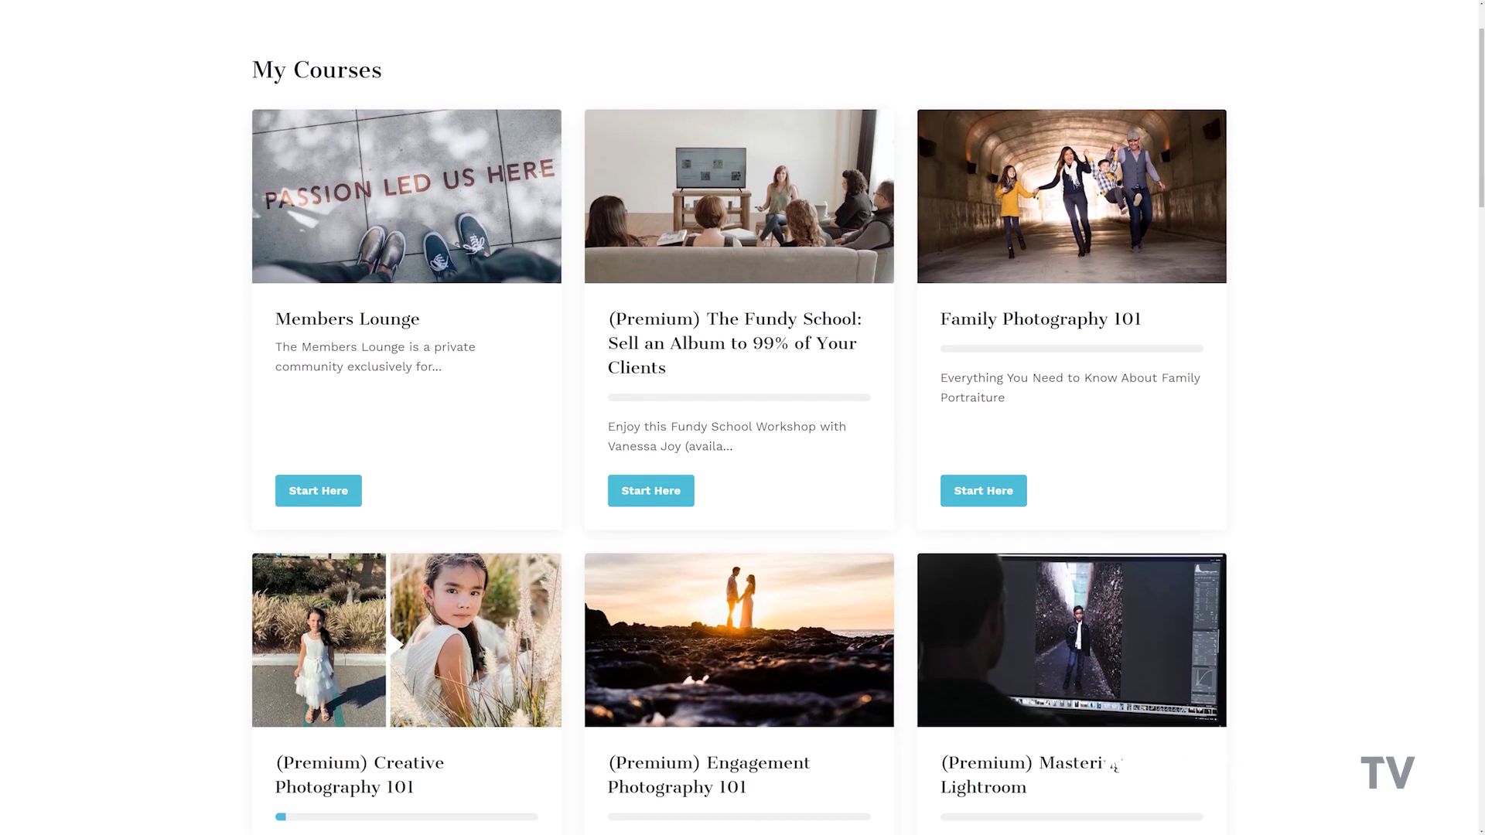
scroll(738, 418, down, 3)
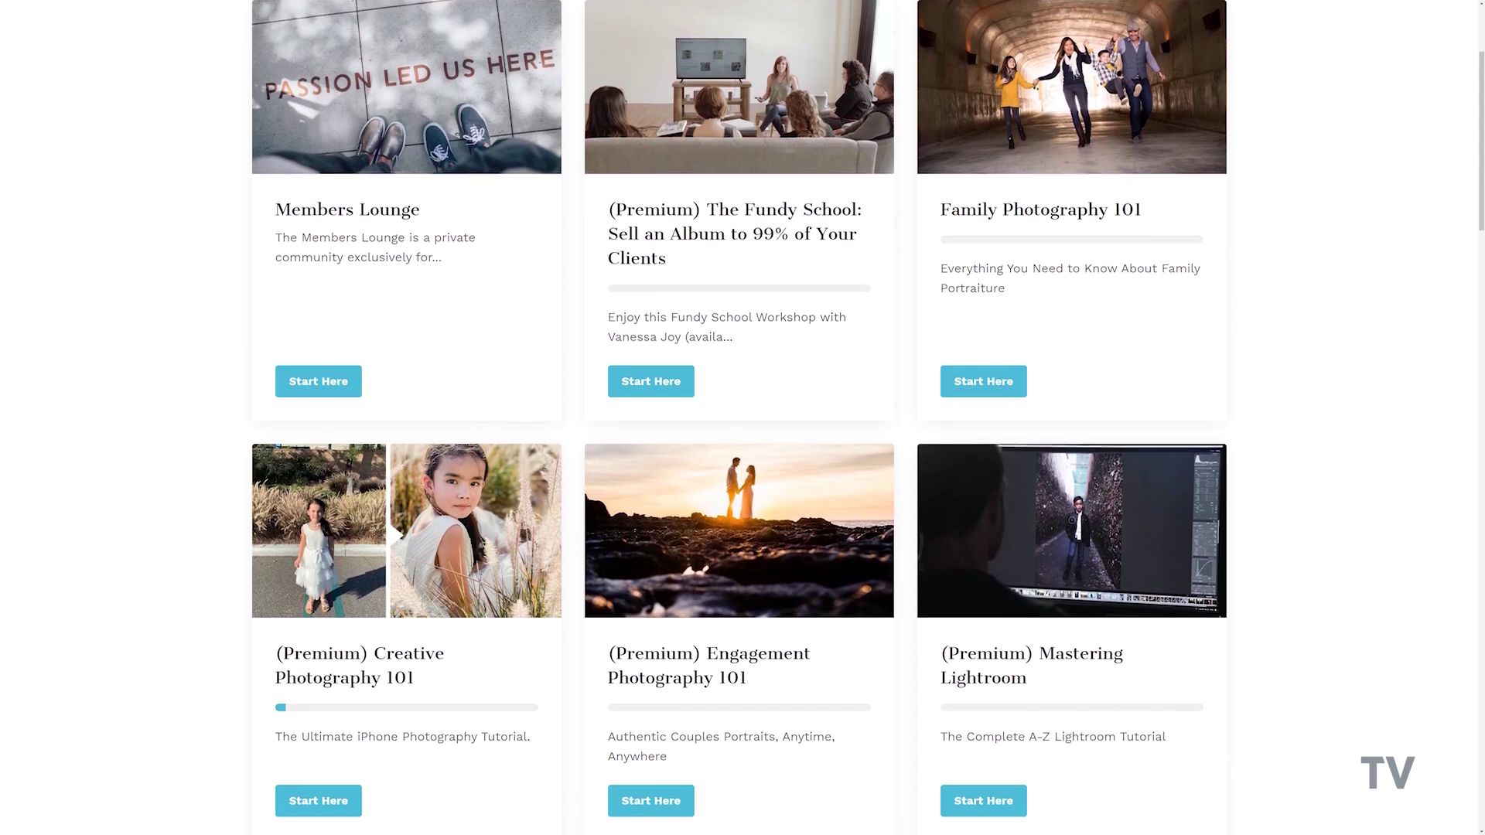